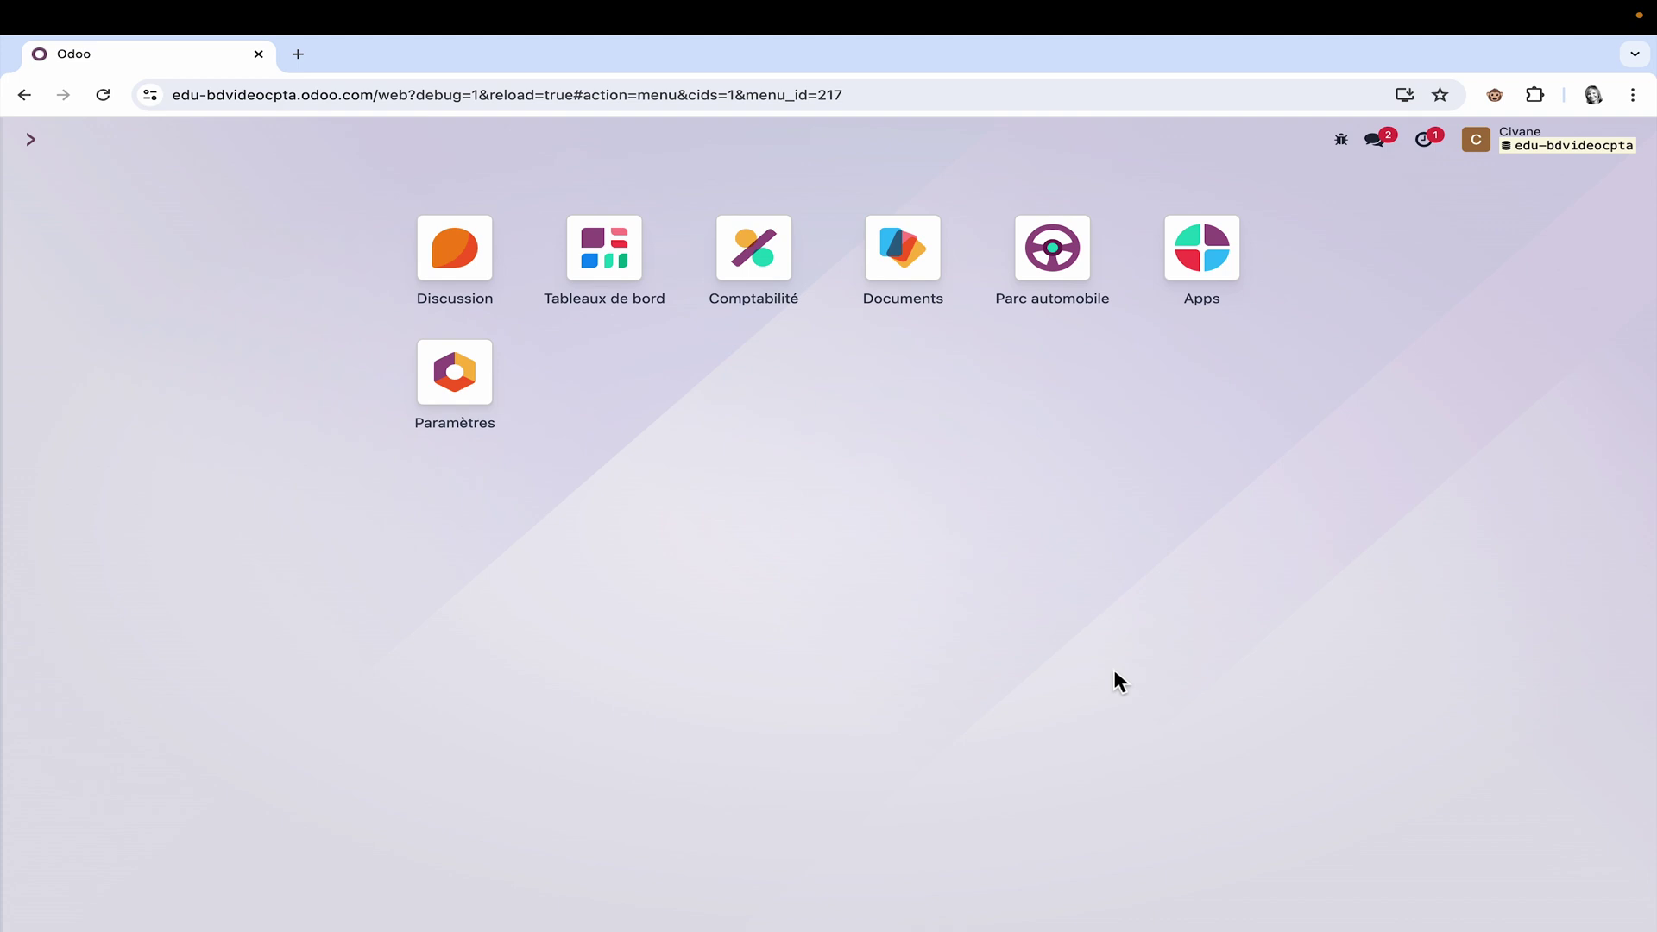
- Activate developer mode with assets from the general settings and view the available developer tools
click(455, 371)
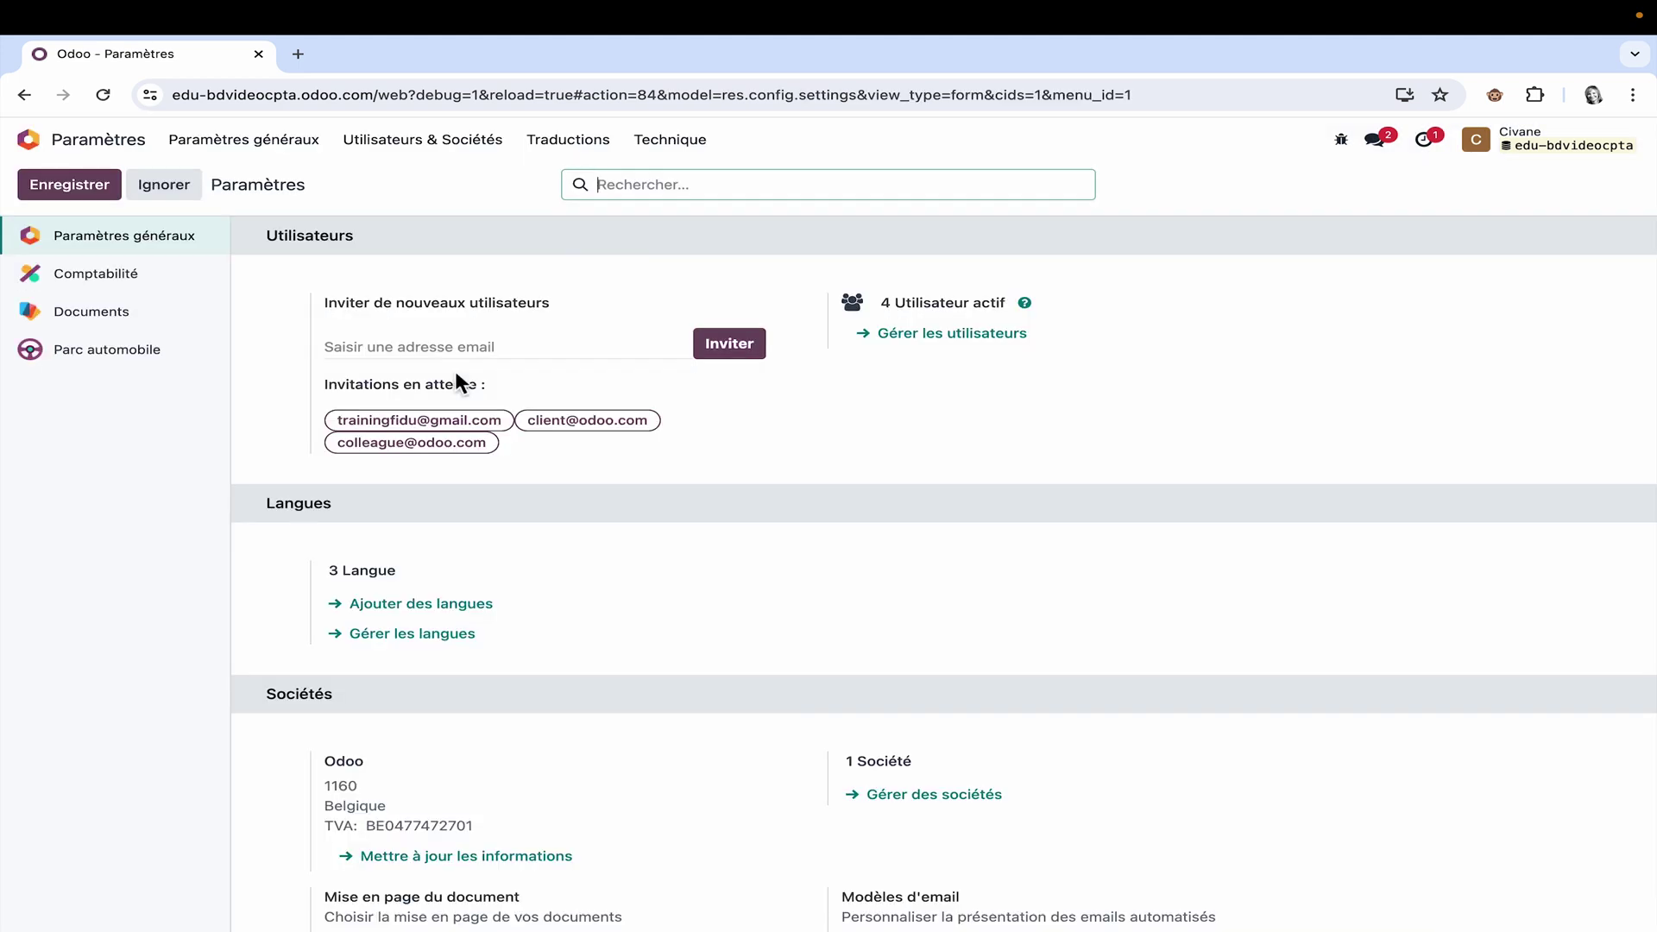
scroll(456, 380, down, 20)
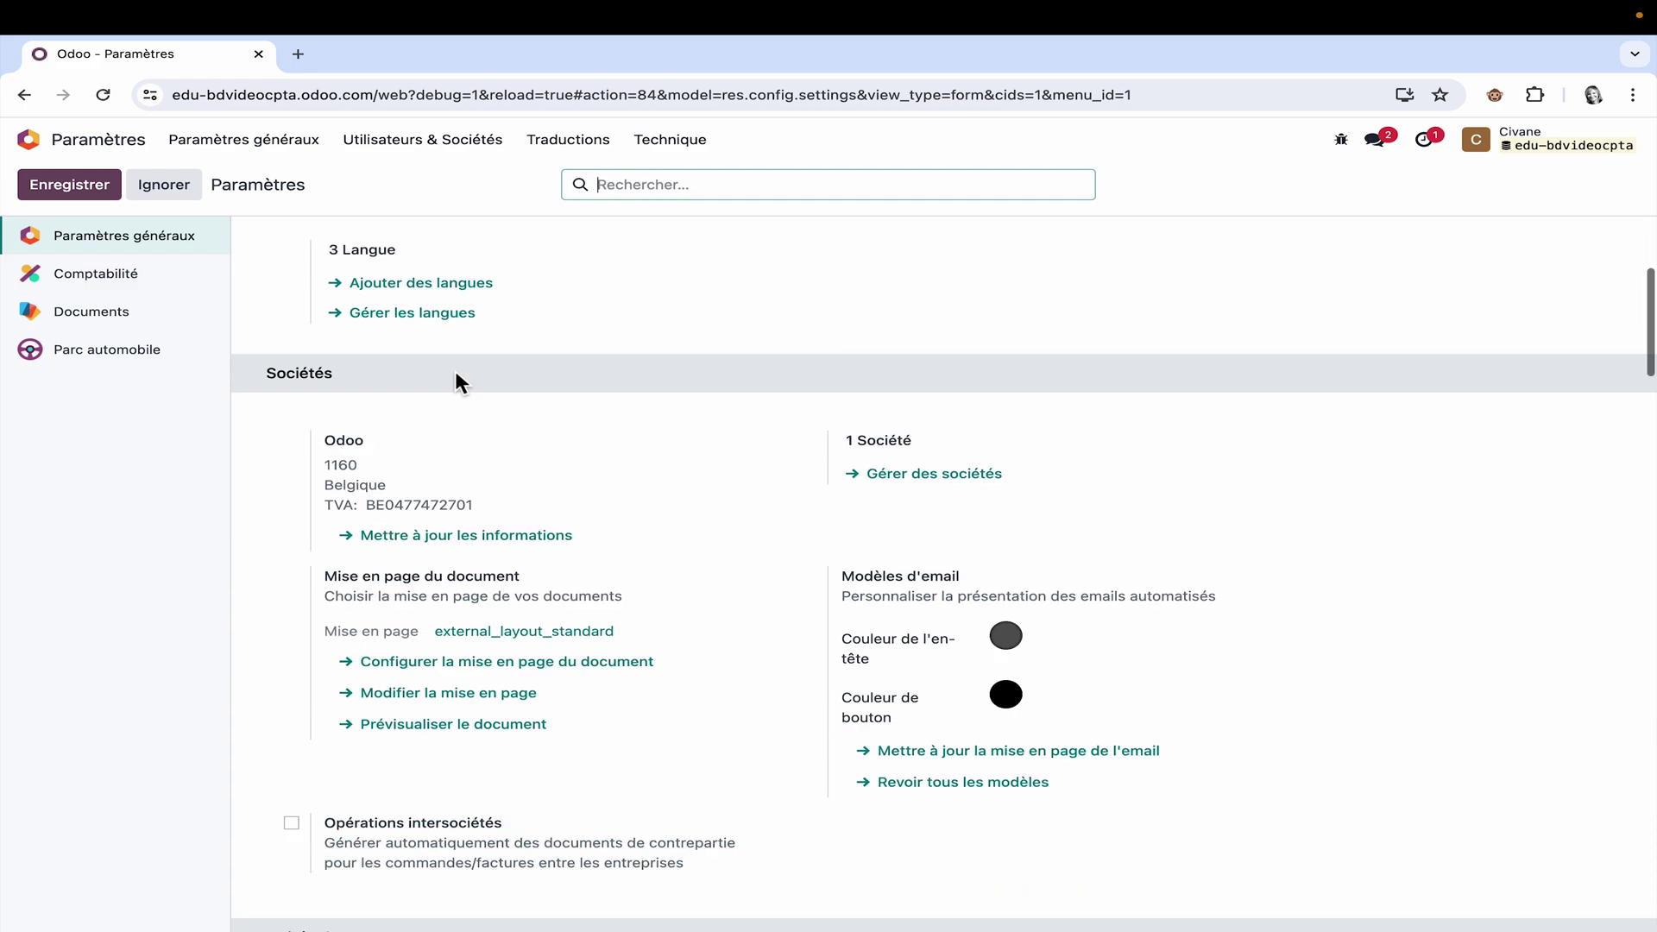
scroll(456, 378, down, 4)
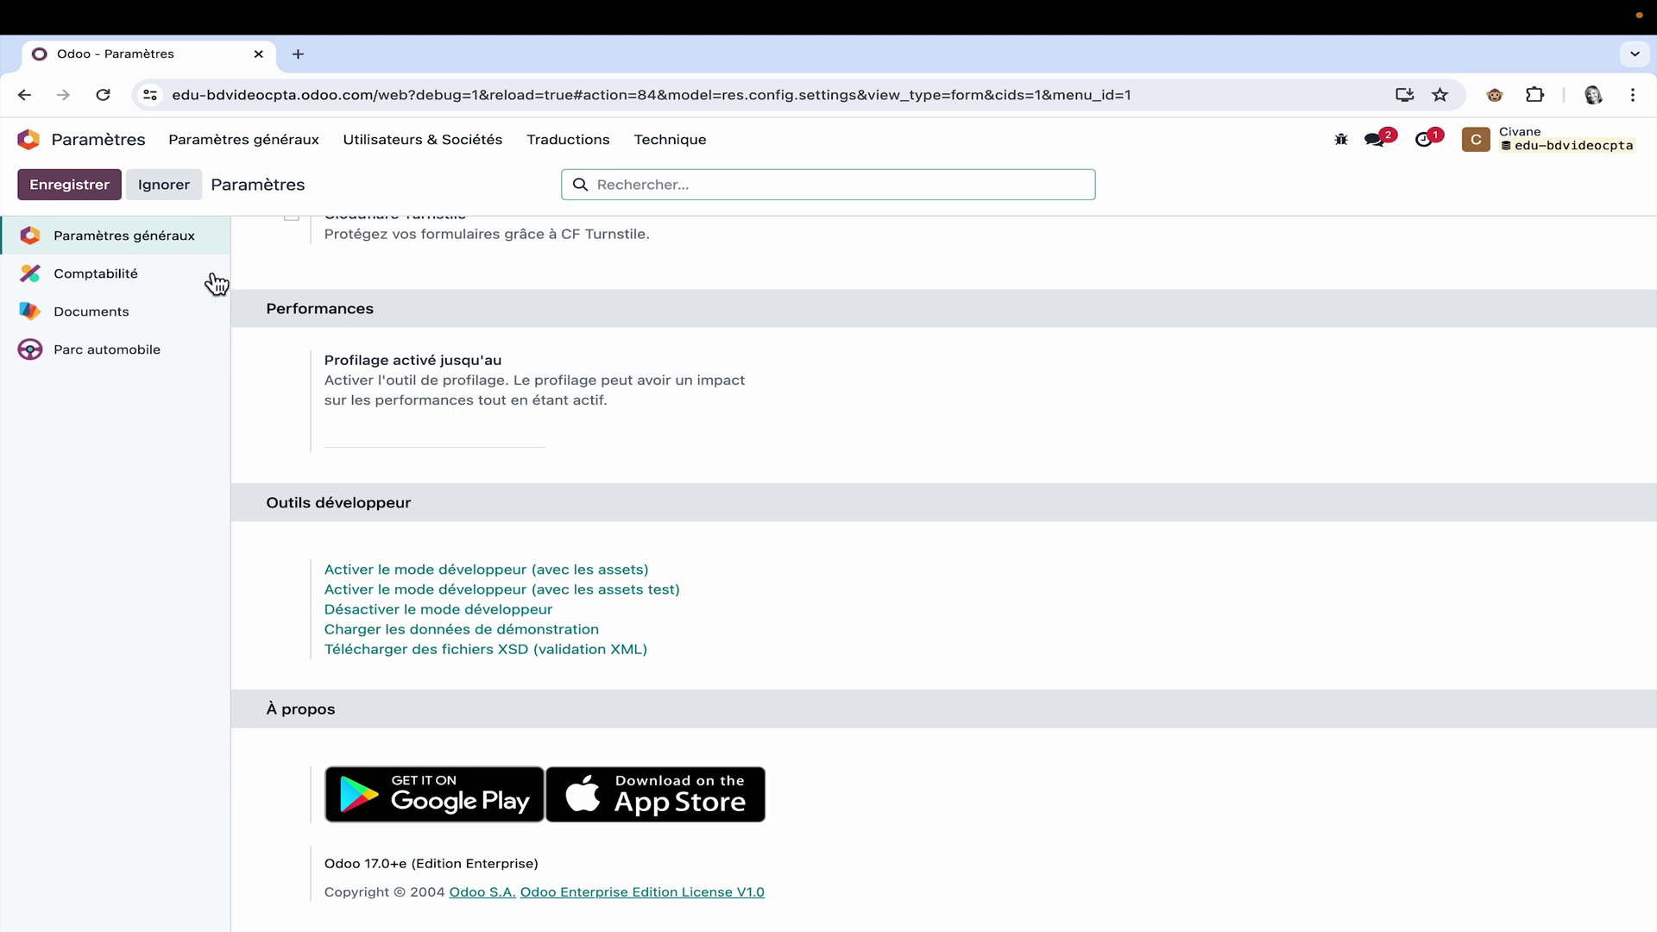
click(476, 571)
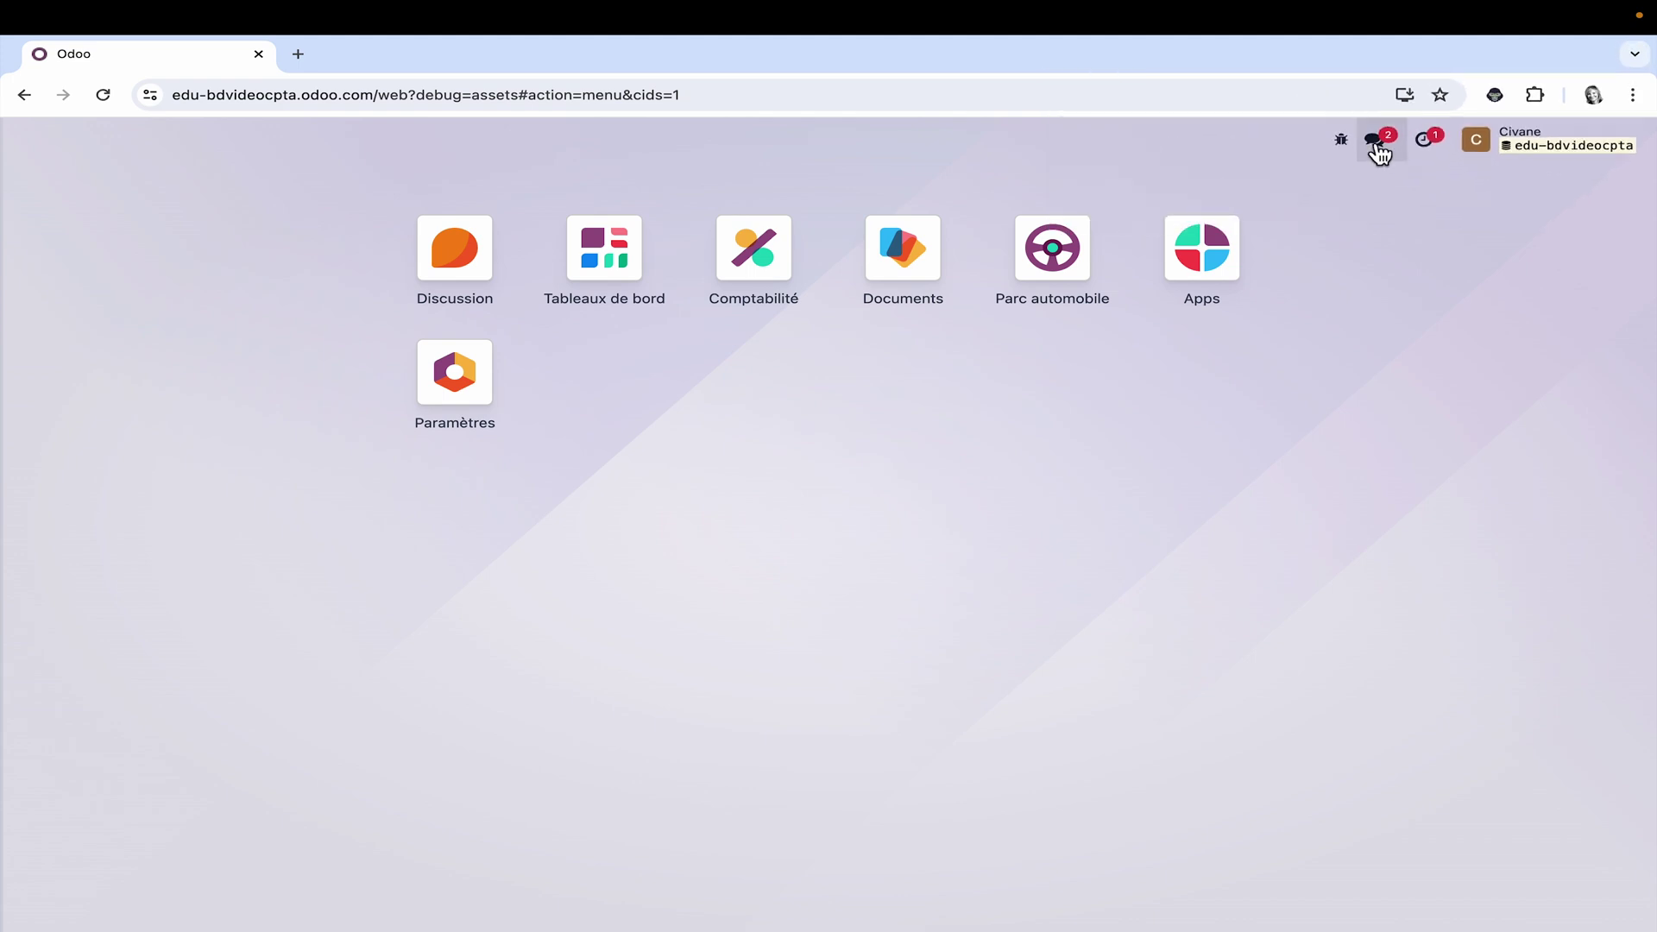
click(1347, 142)
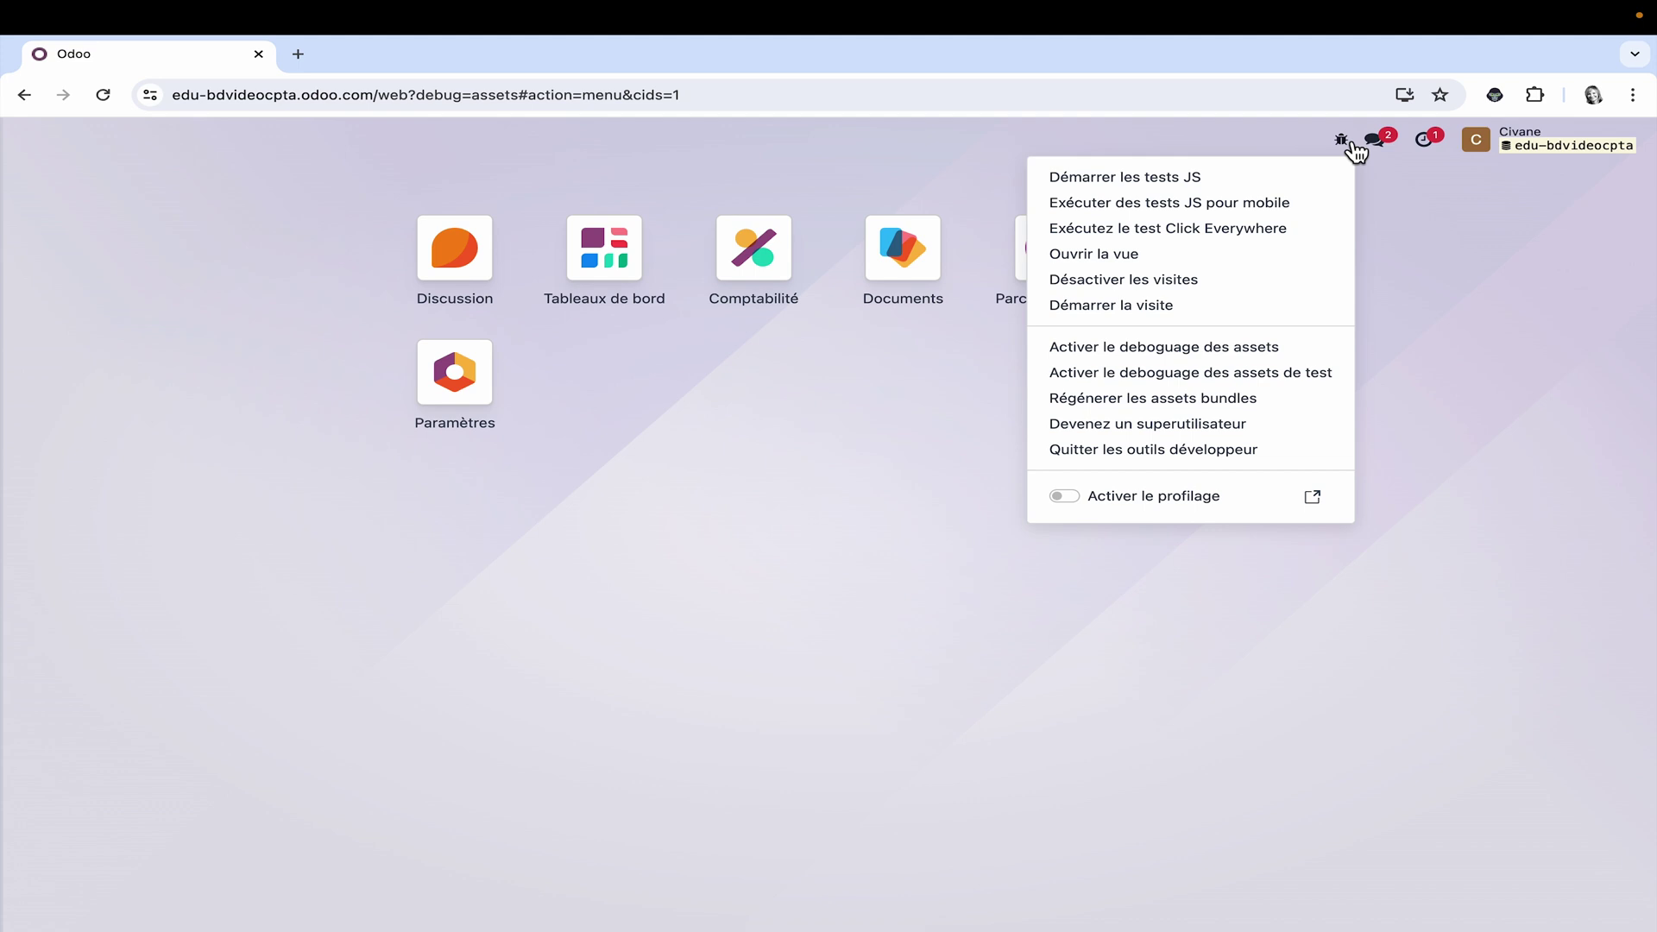
click(1463, 214)
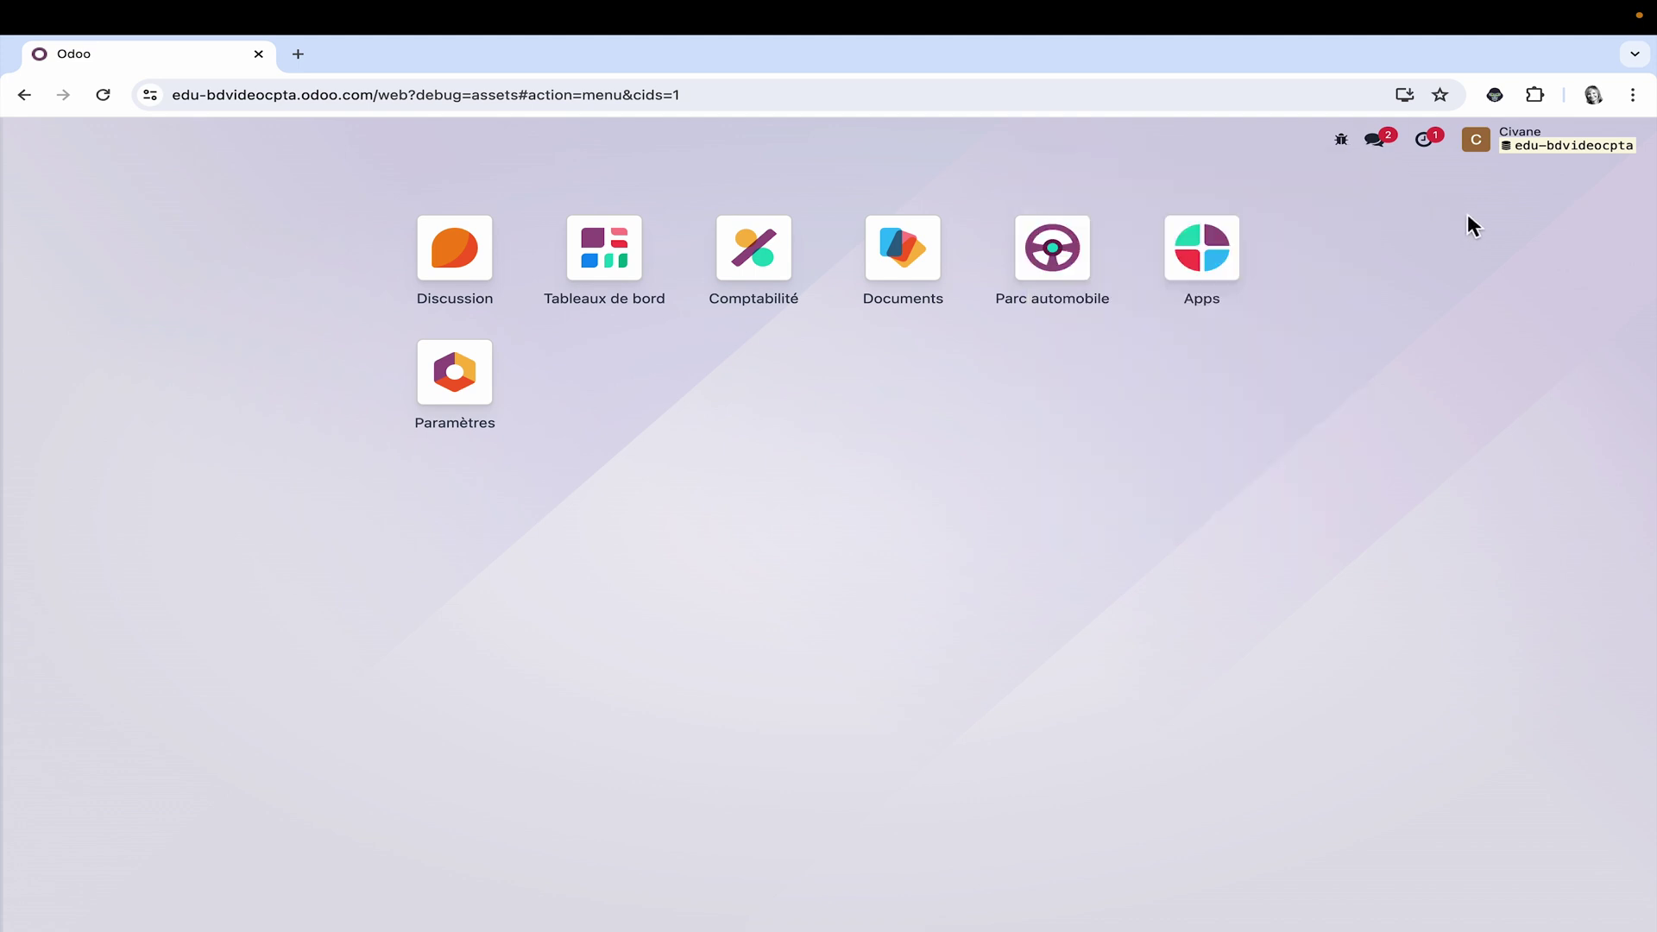
- Switch developer mode off and back on using the browser's debug extension
click(1496, 96)
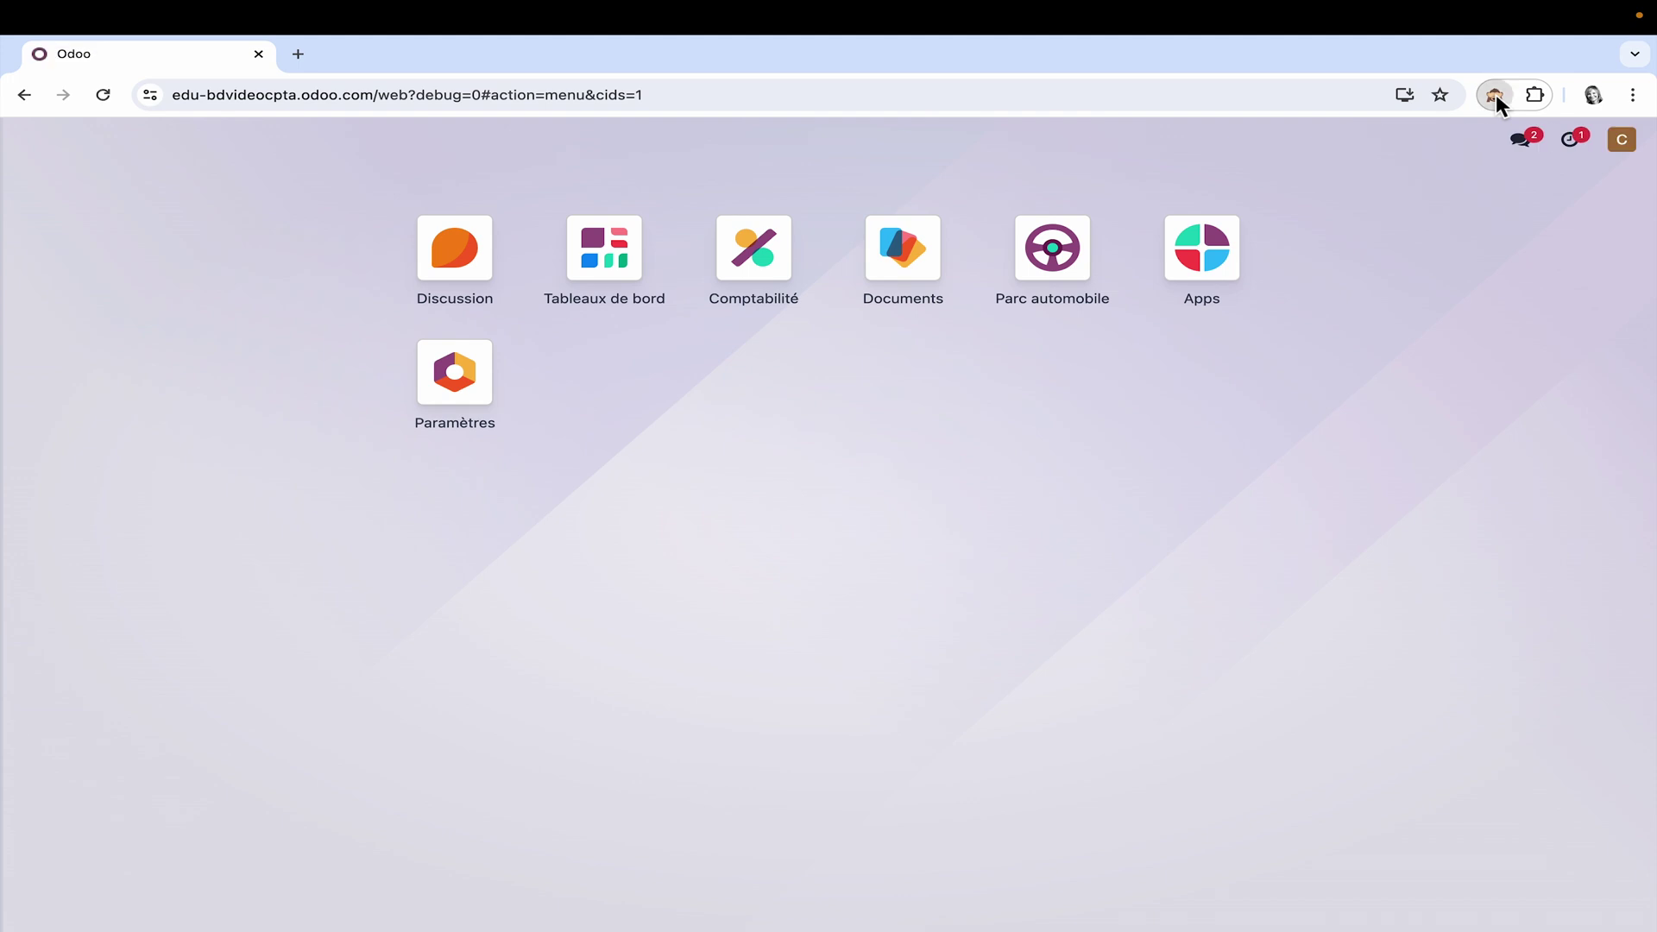
click(1497, 100)
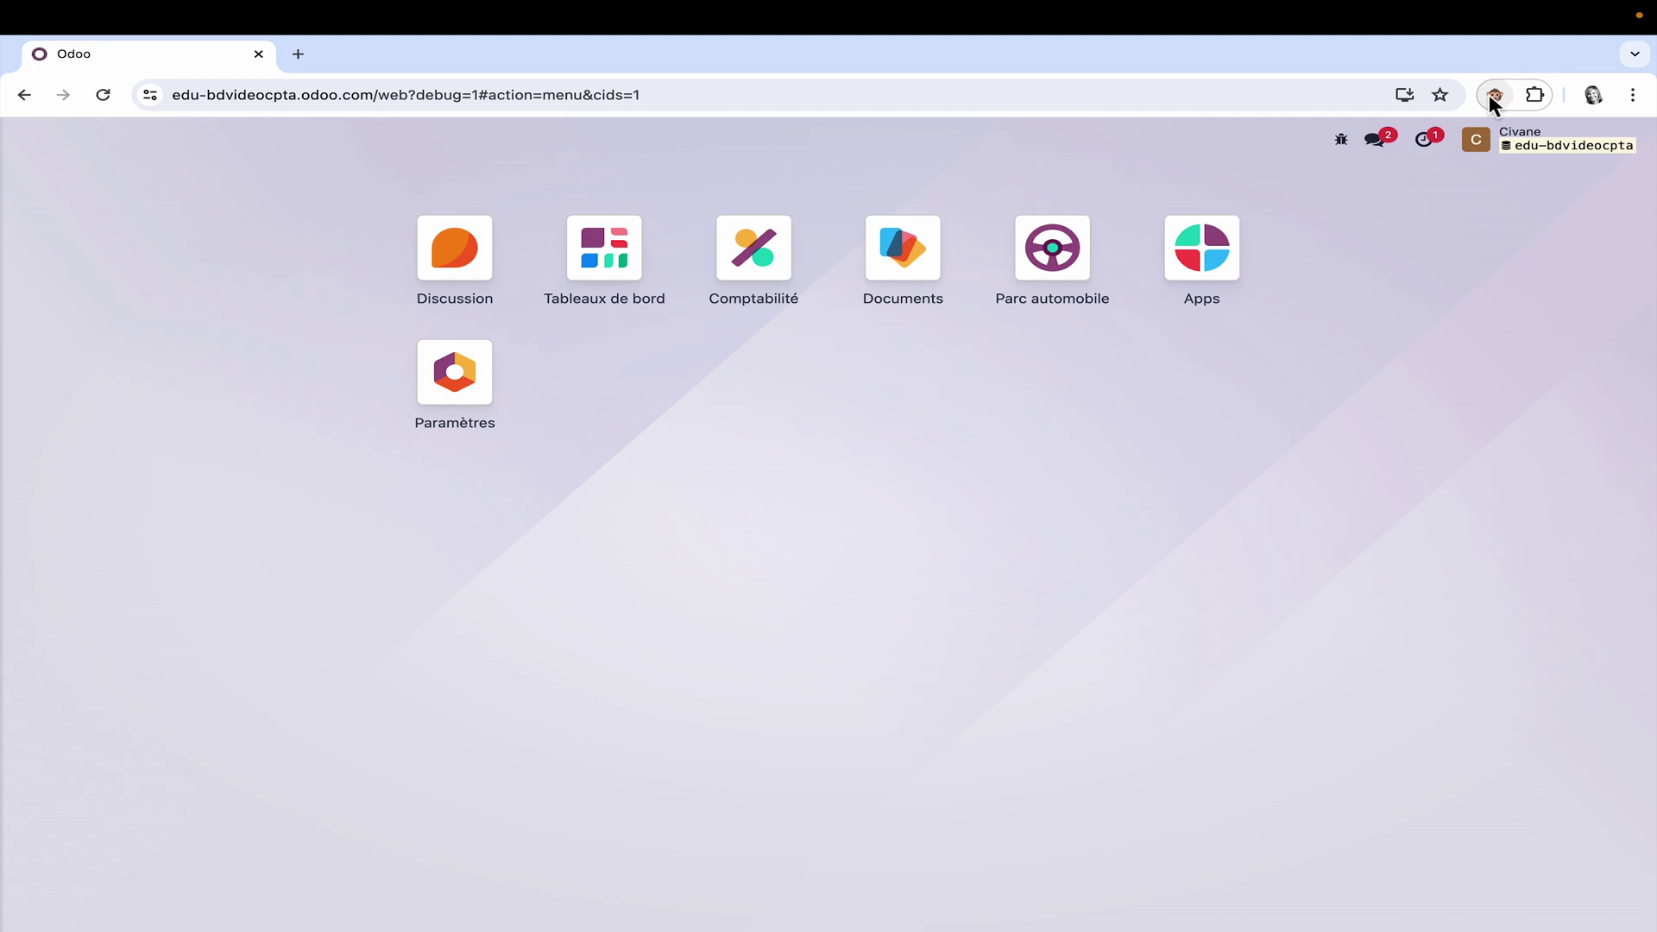
- Create a new accounting report named "Liasse fiscale" in the Comptabilité configuration
click(731, 296)
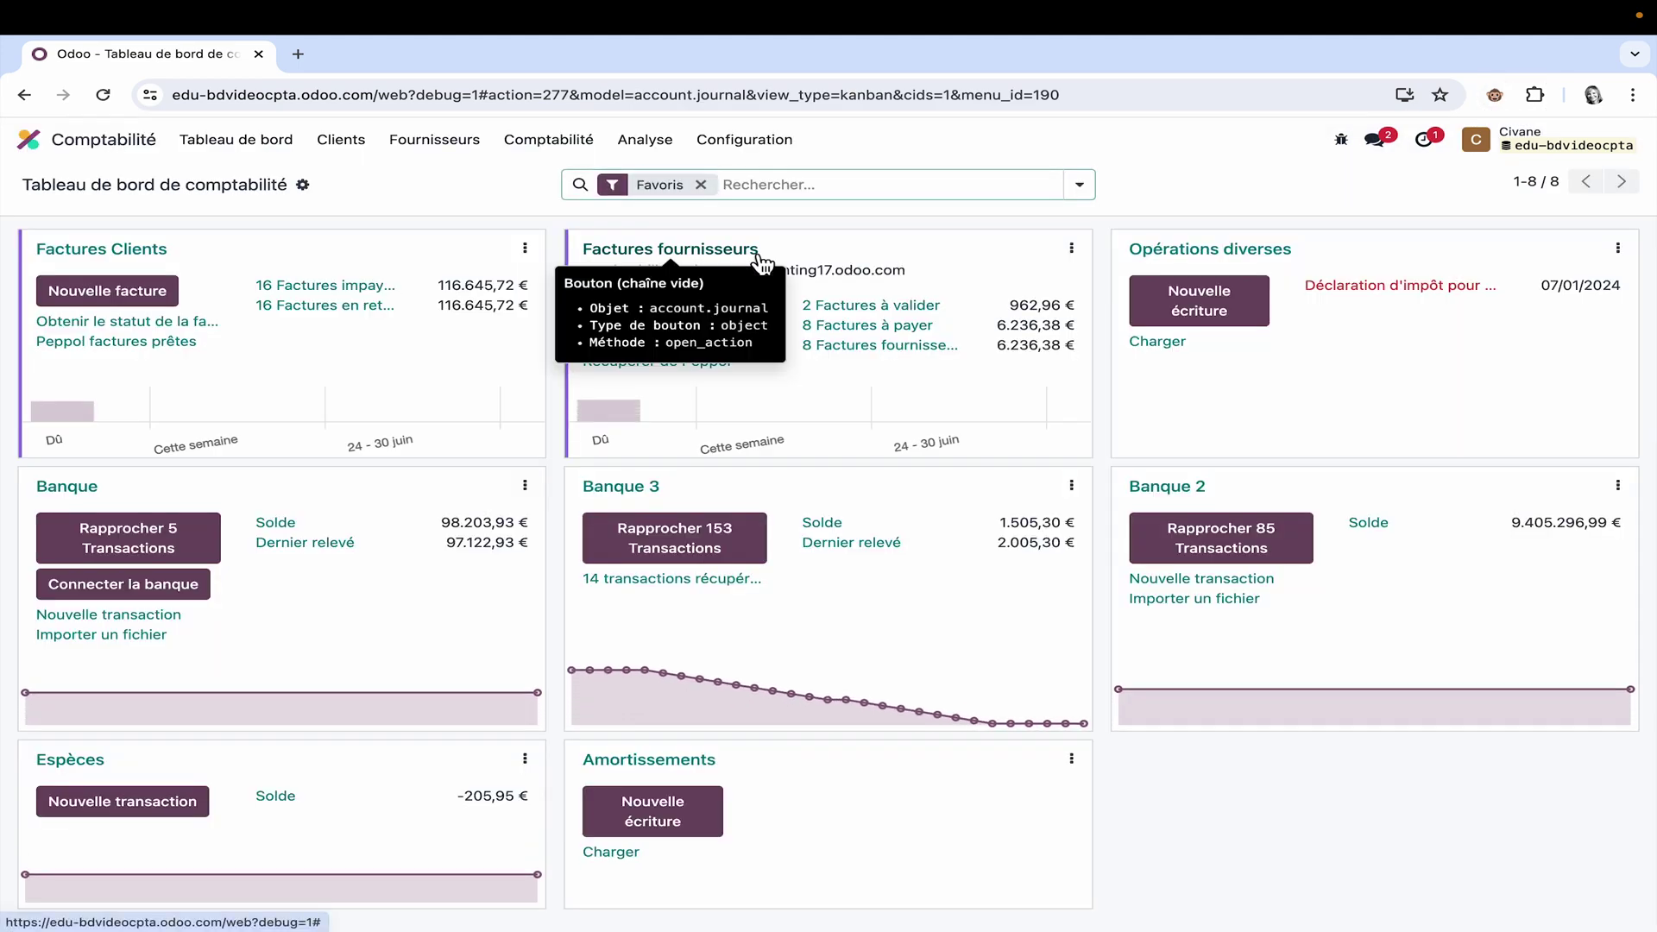
click(784, 149)
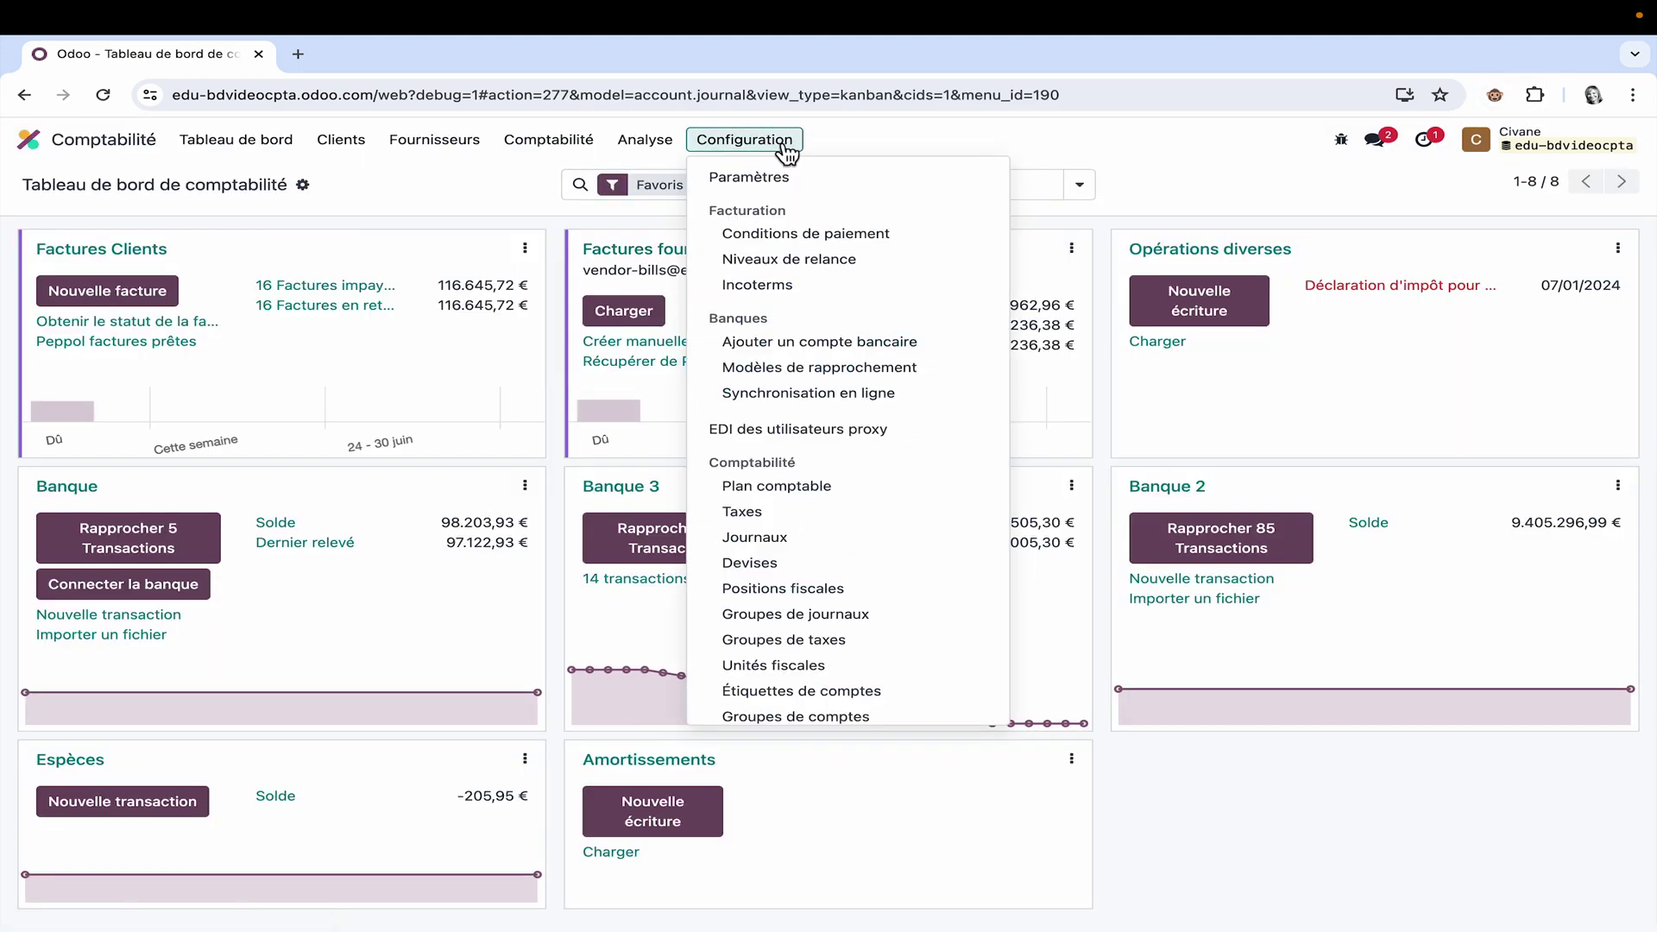
scroll(812, 552, down, 4)
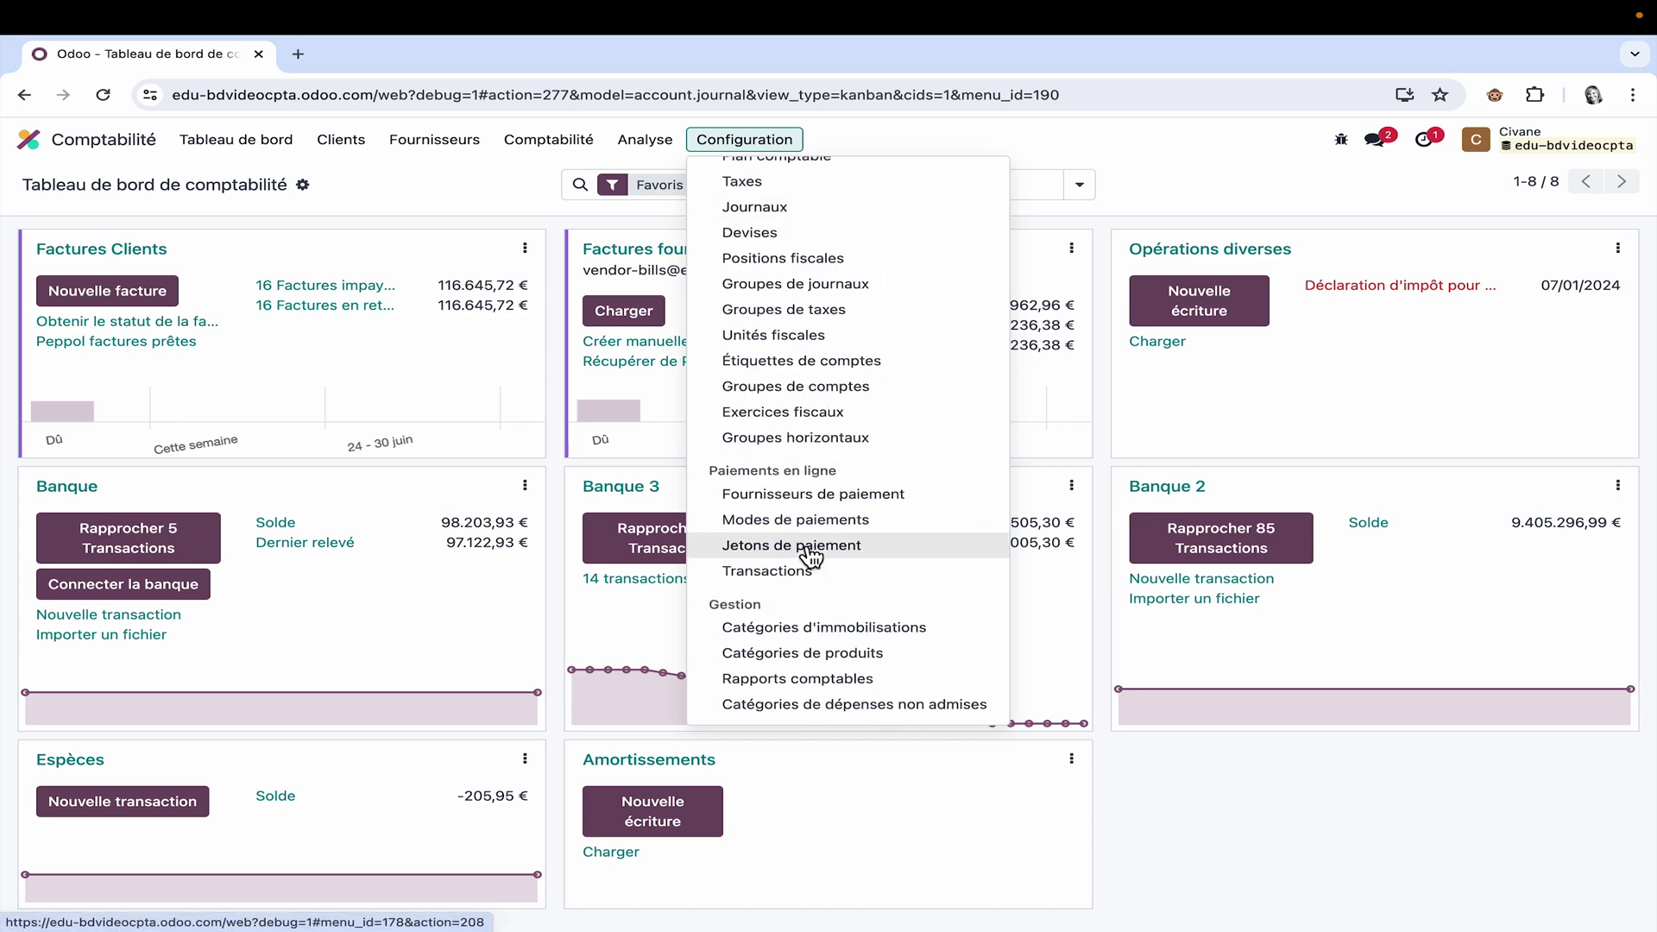
click(816, 681)
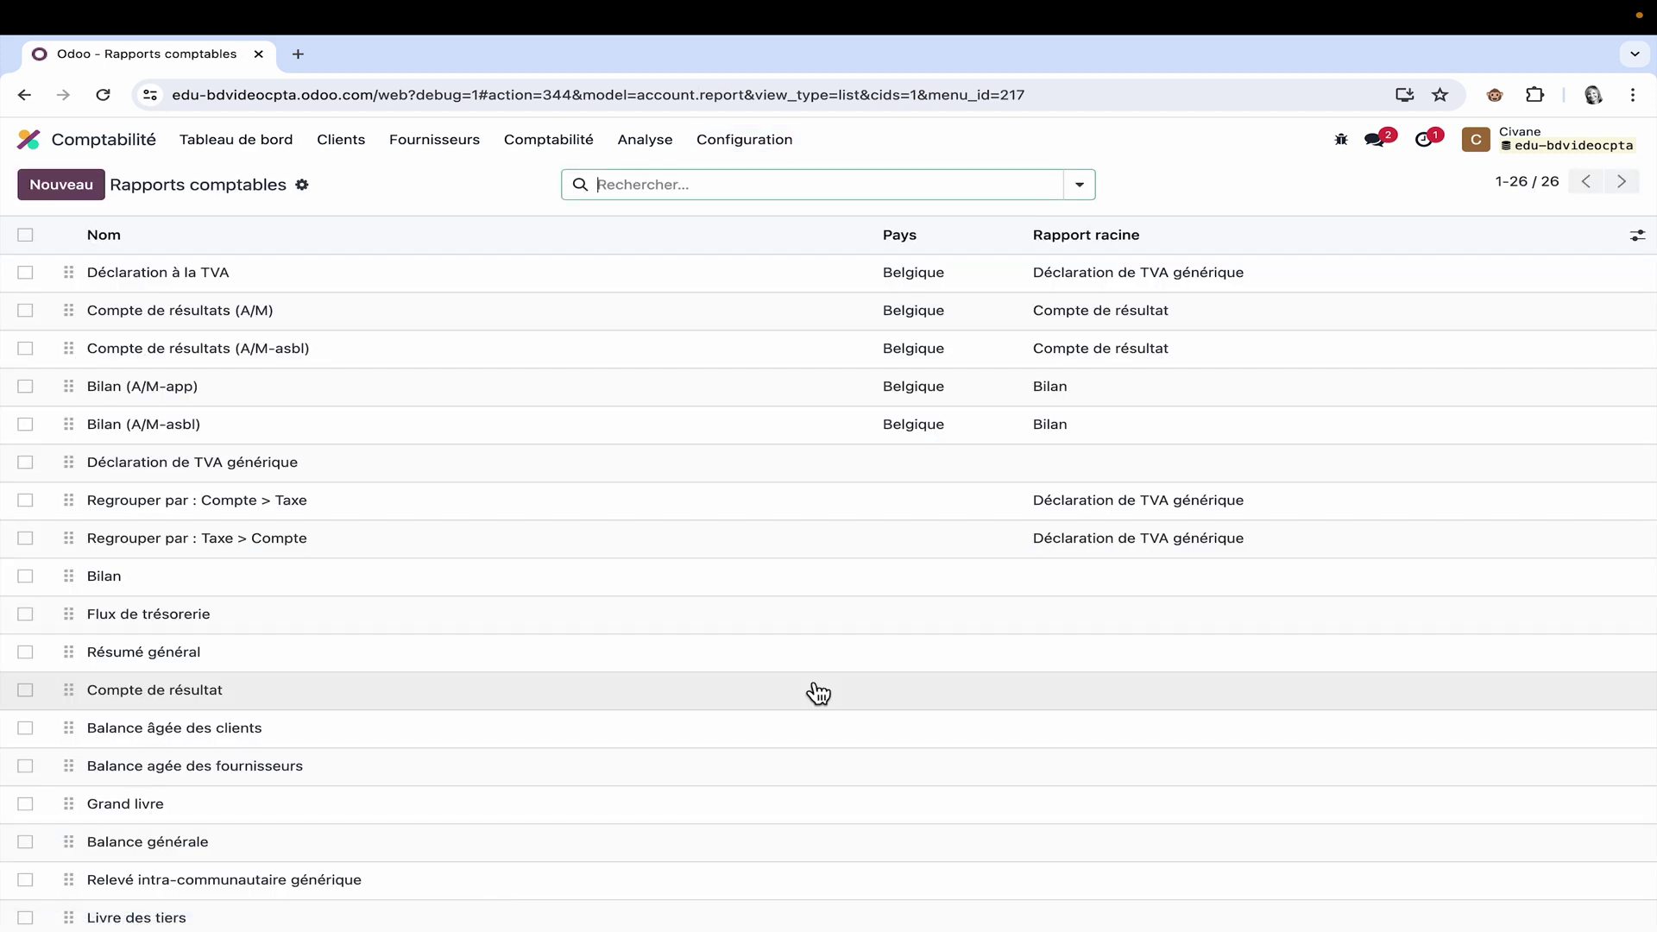
click(74, 183)
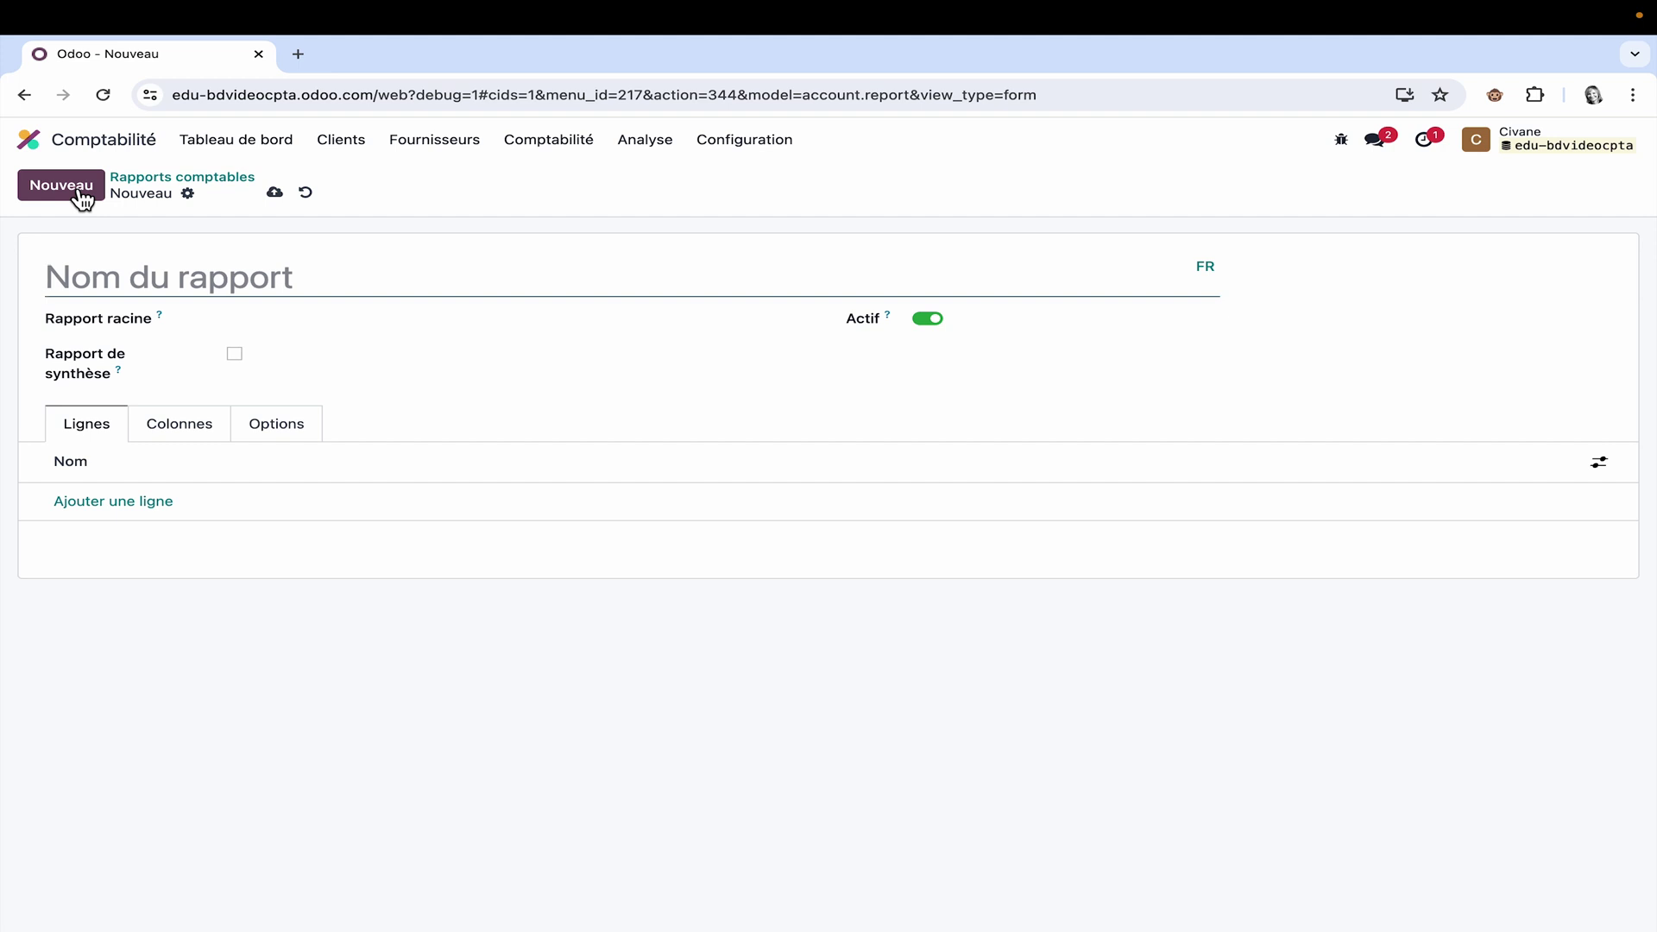
text(Liasse fiscale)
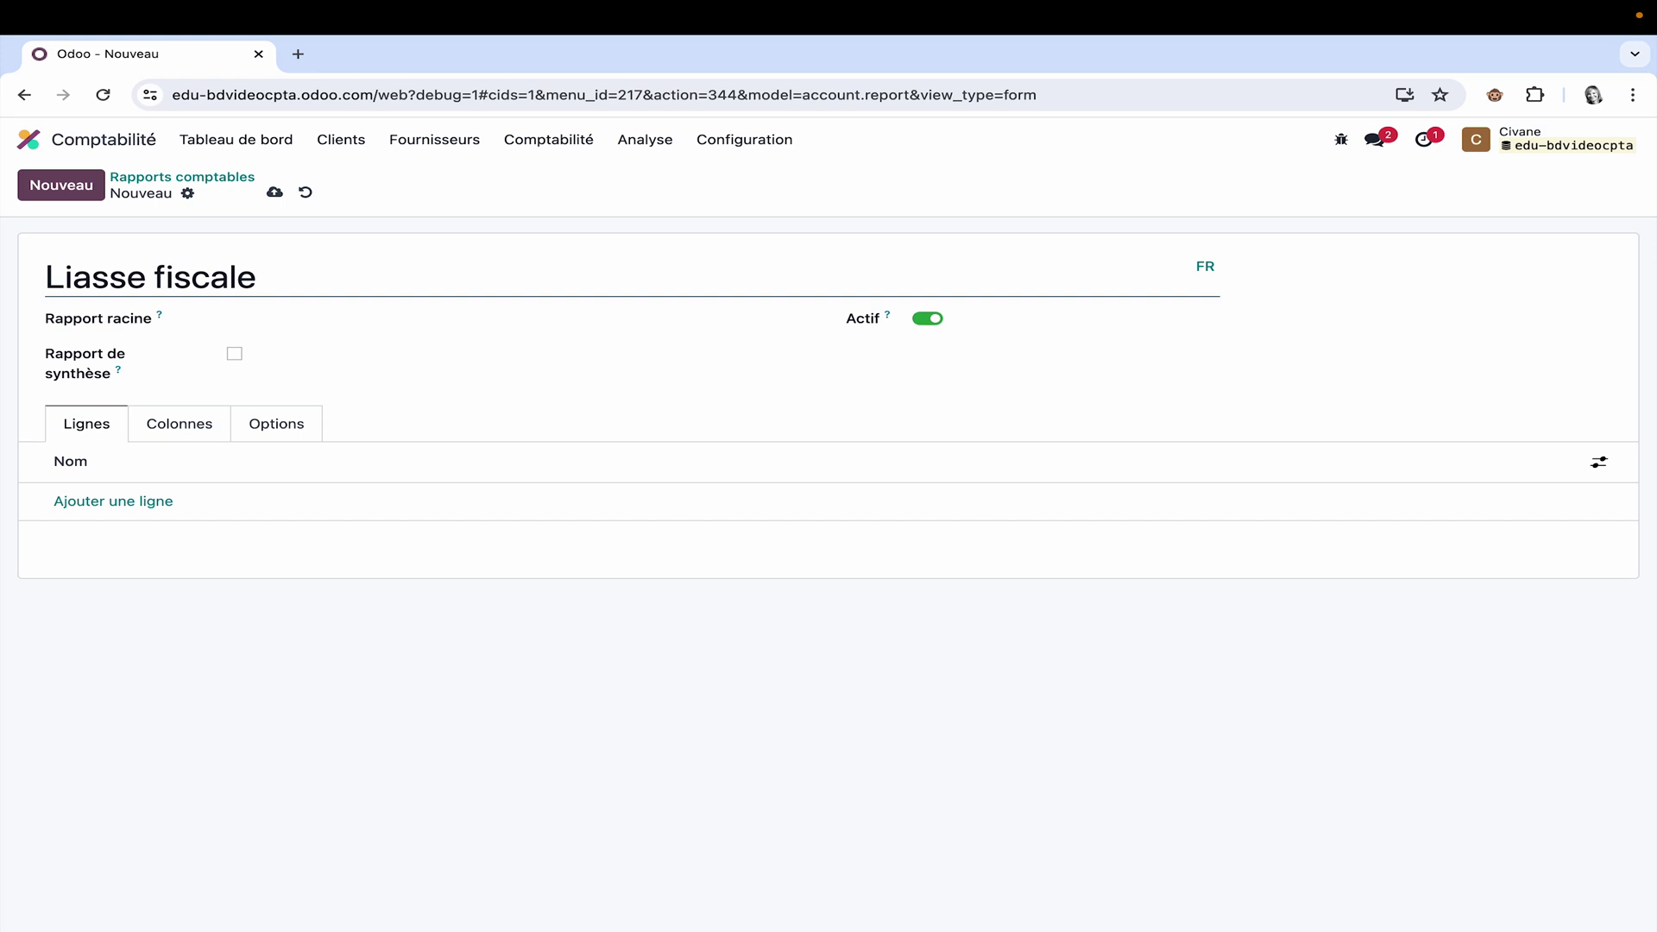
- Mark the Liasse fiscale report as a "Rapport de synthèse" and create a menu entry for it
click(241, 362)
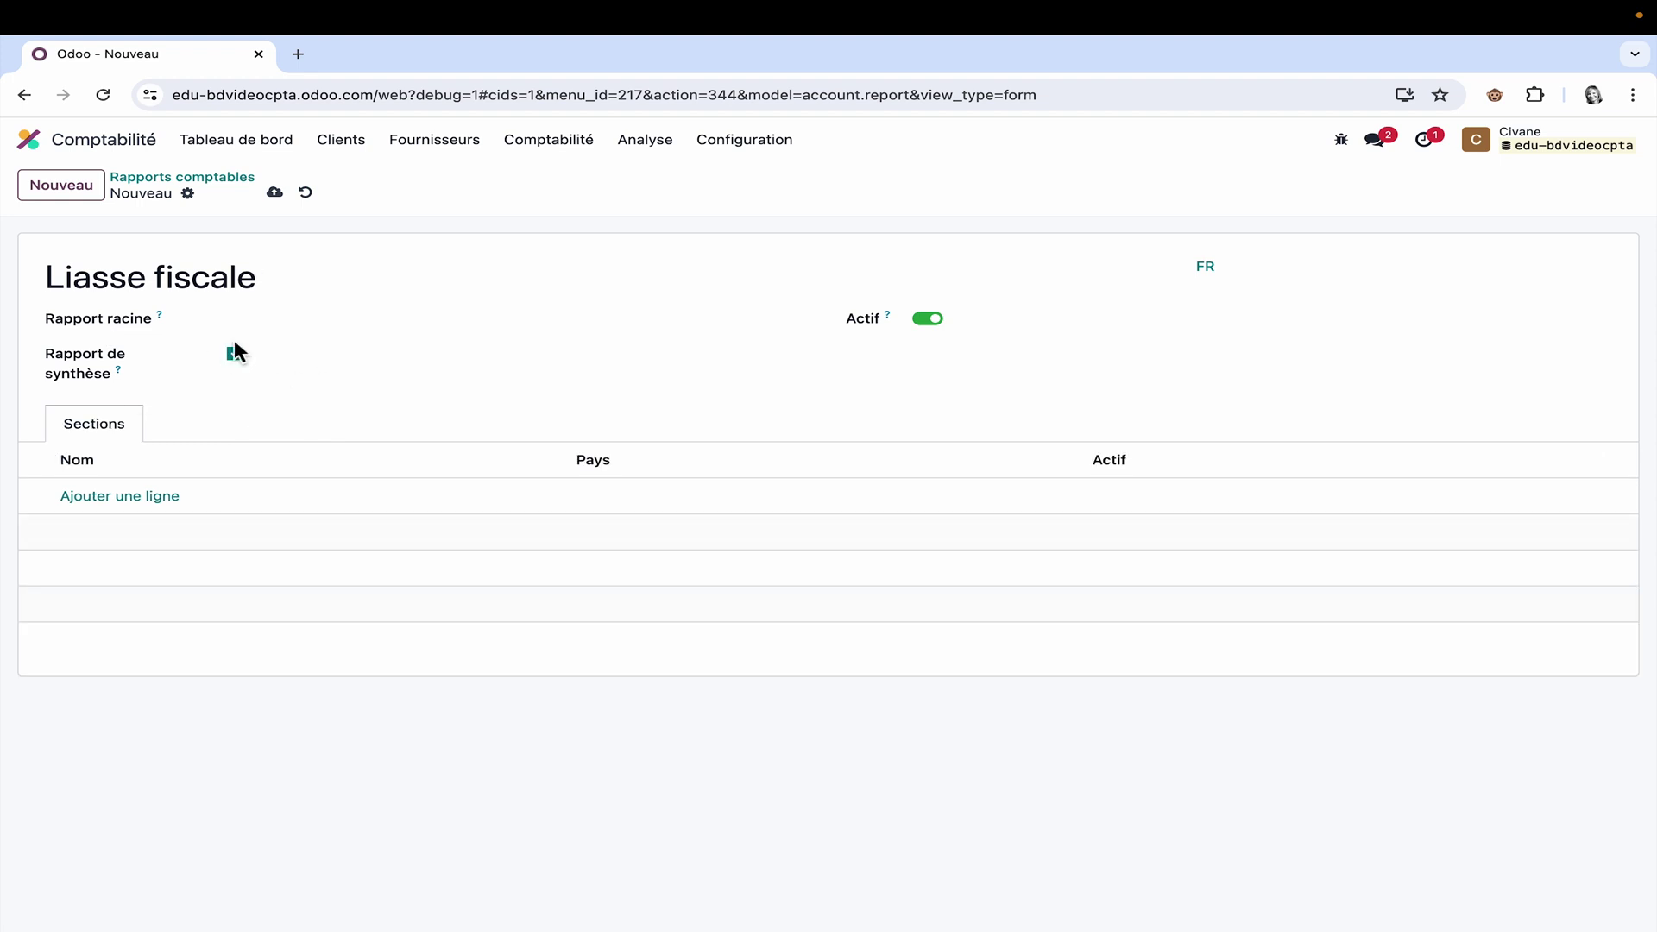
click(189, 196)
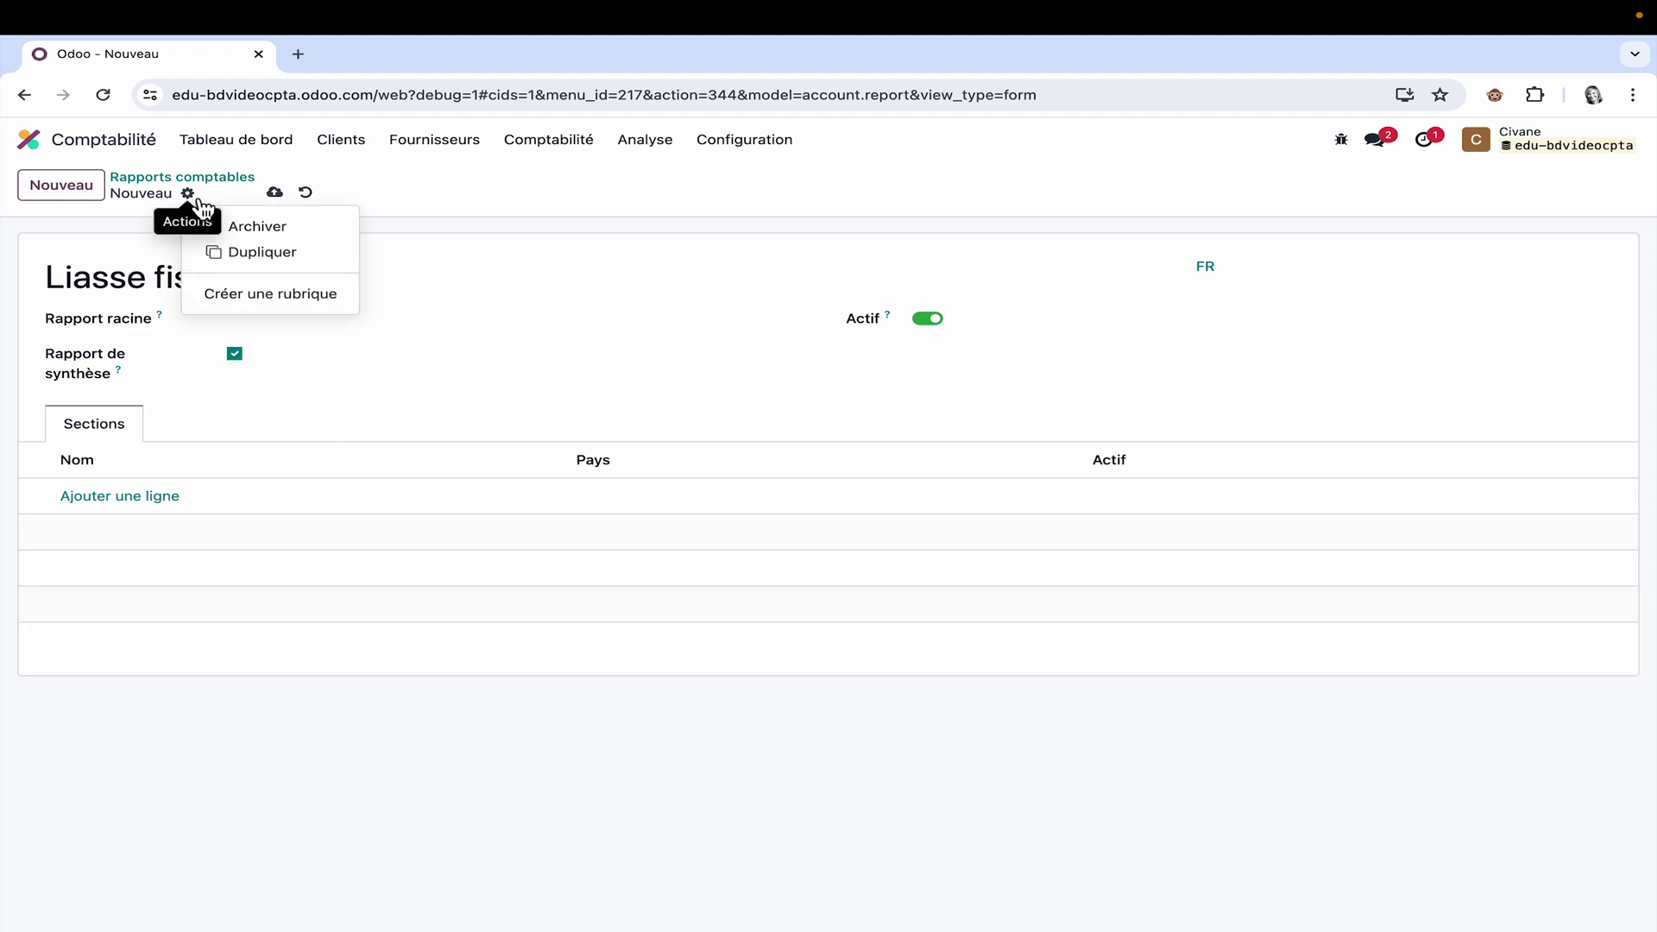
click(326, 294)
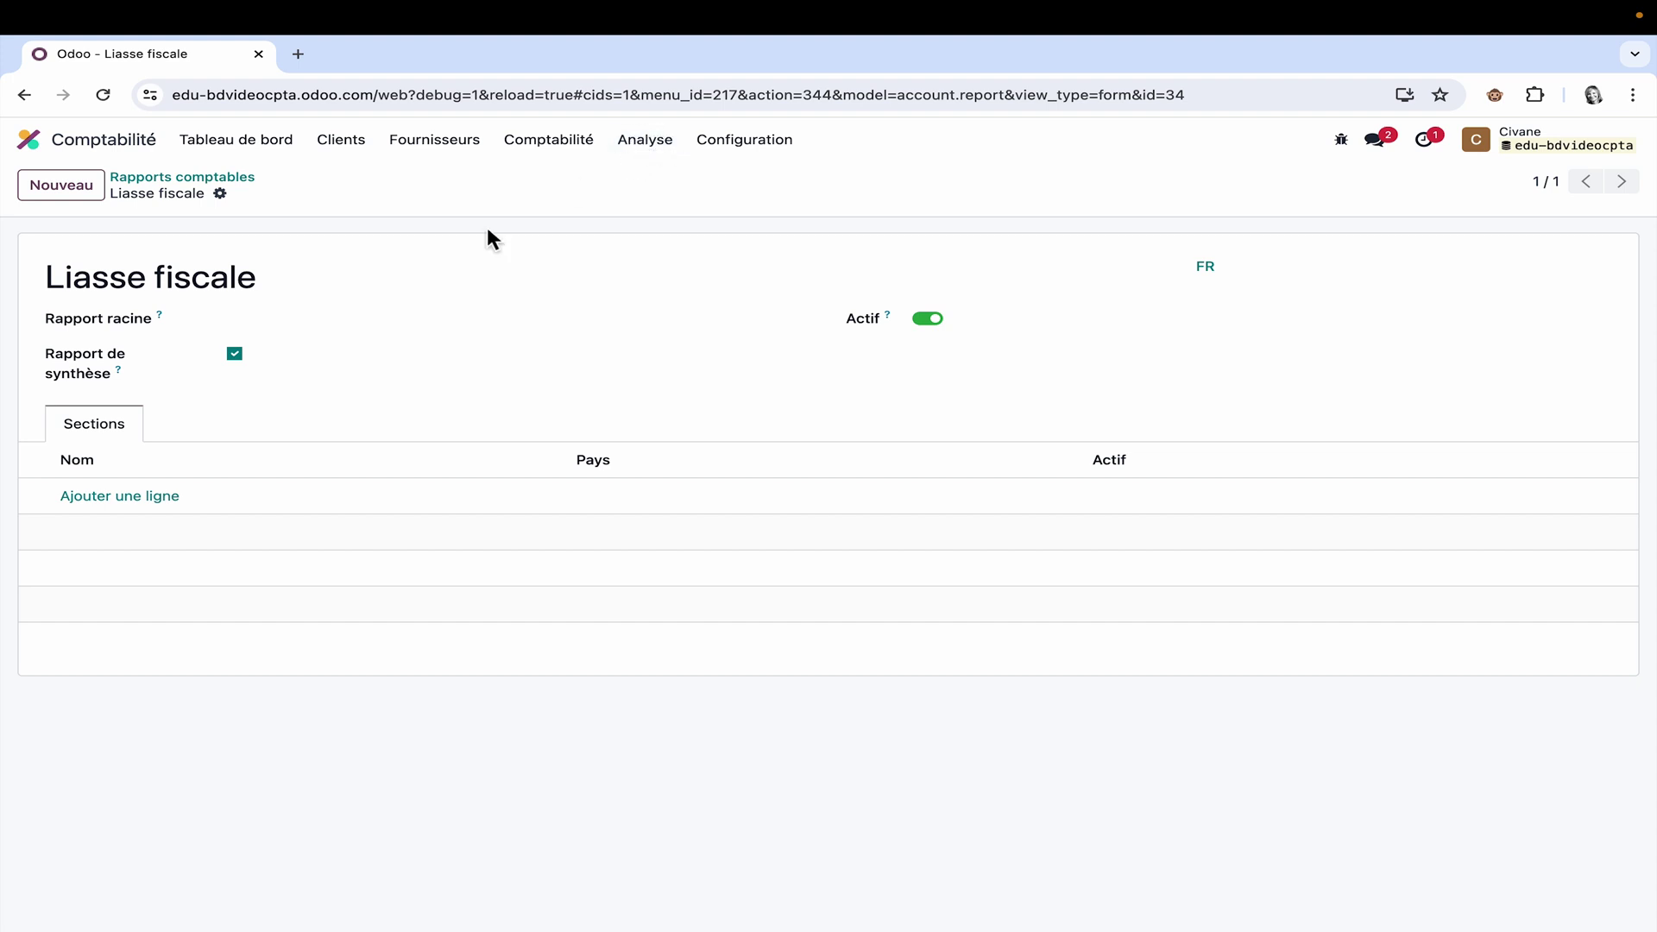
- Add Compte de résultats (A/M), Bilan (A/M-app) and Tableau d'amortissement as sections of the report and save it
click(144, 498)
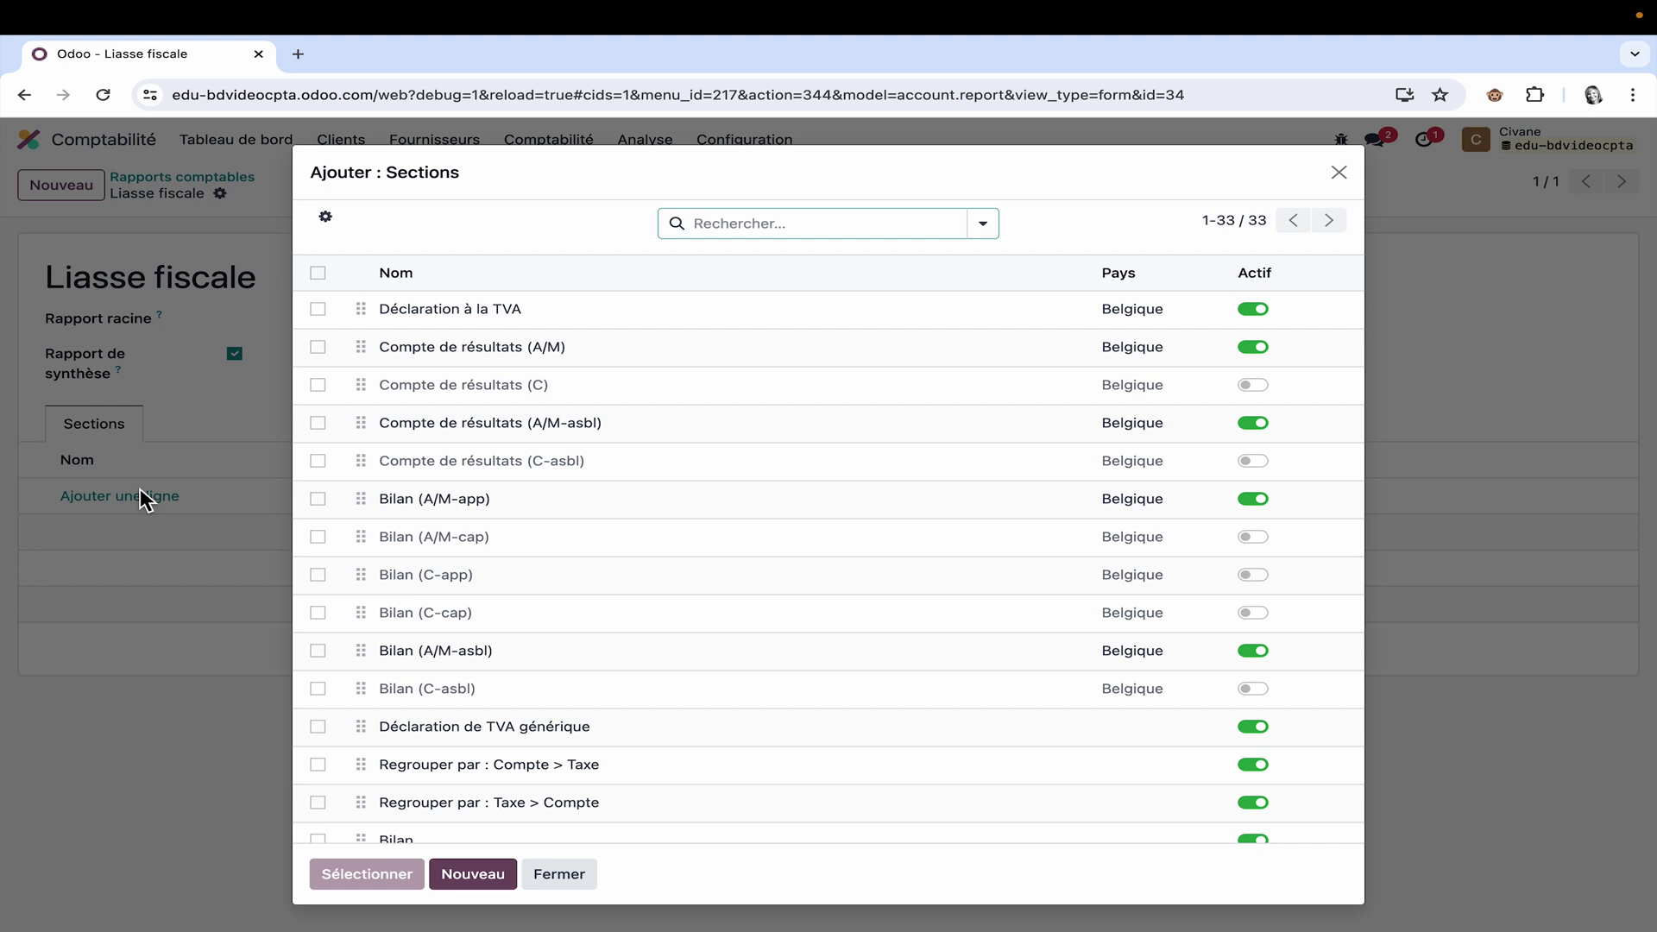
click(318, 347)
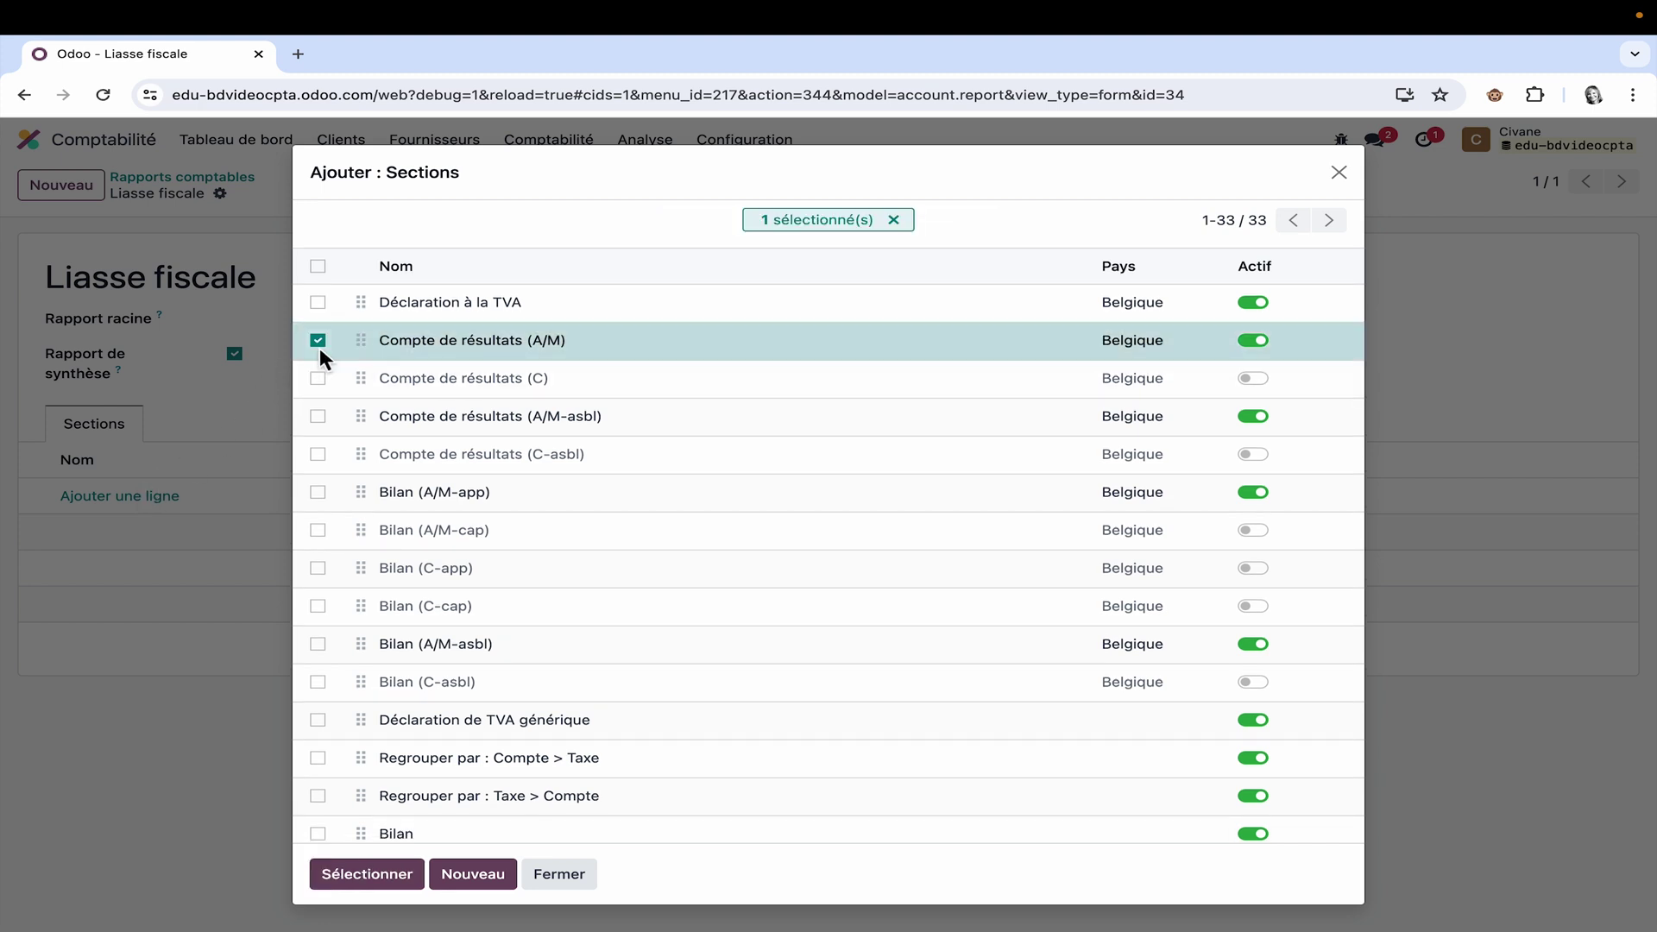
click(318, 493)
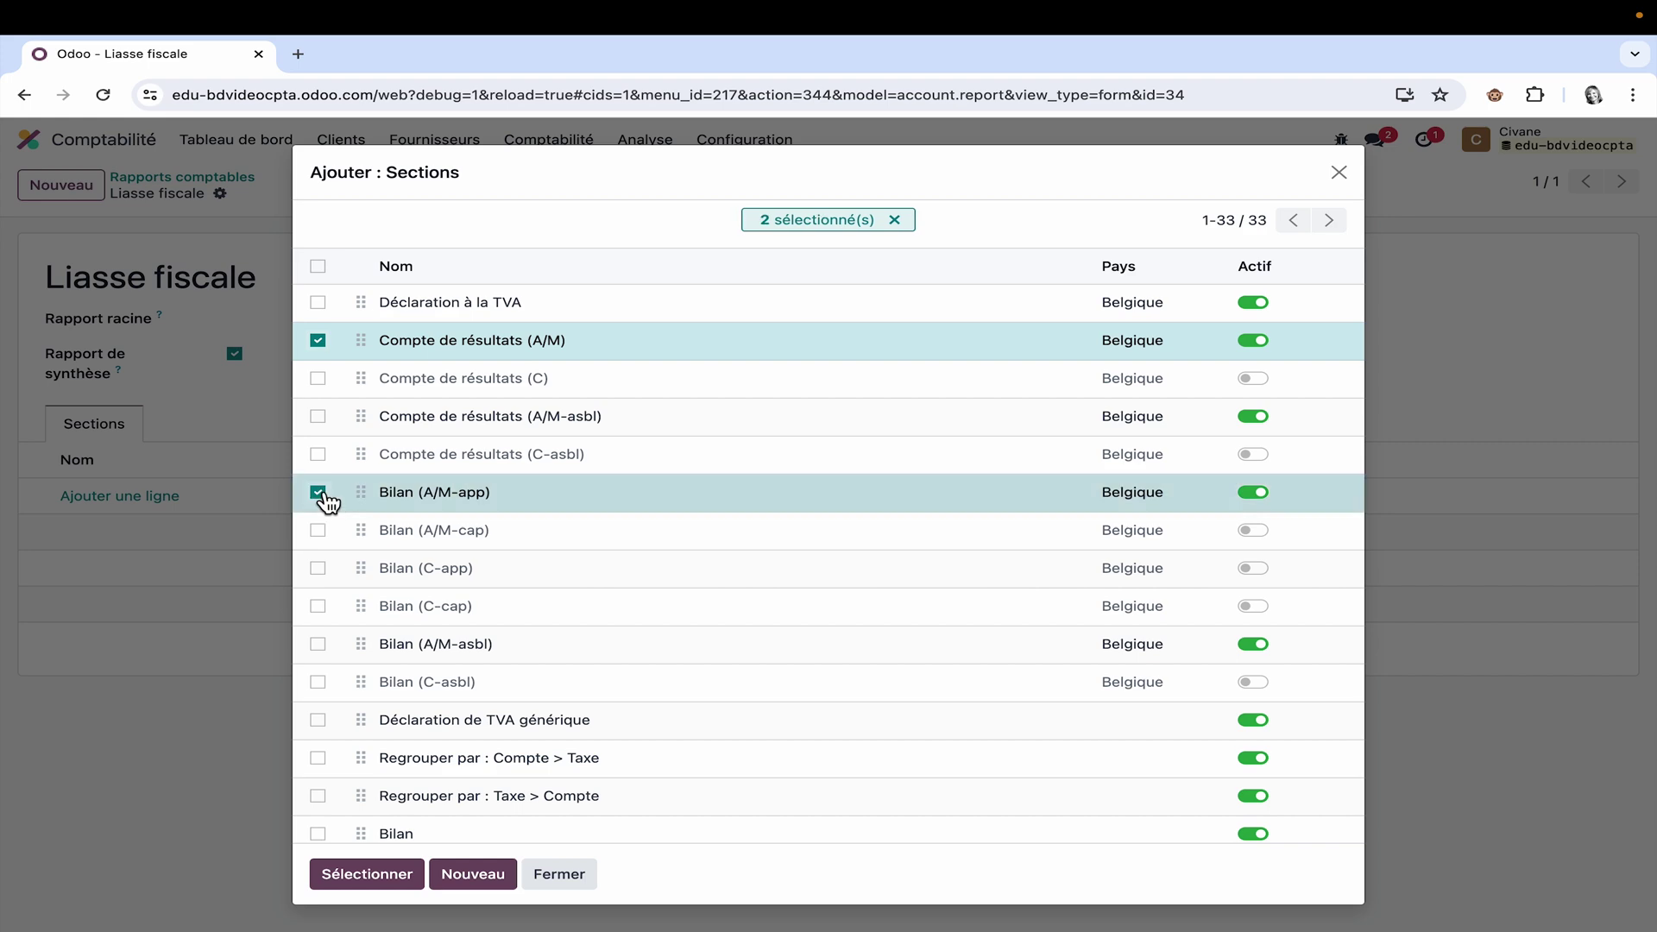
scroll(328, 499, down, 10)
click(318, 671)
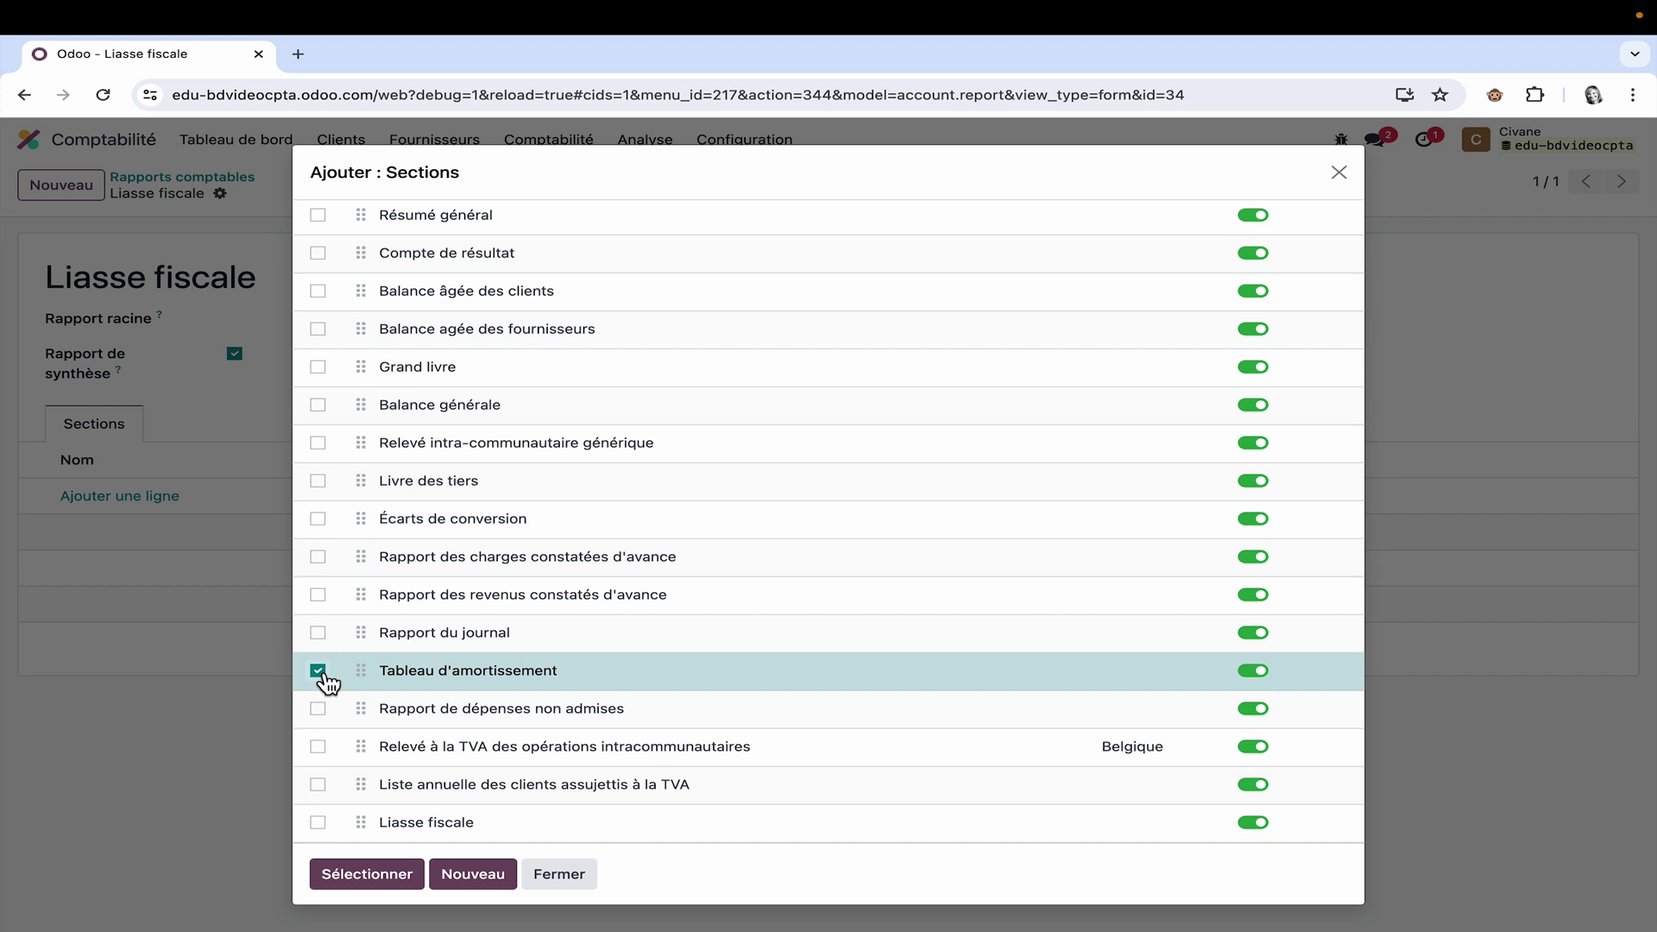
click(371, 874)
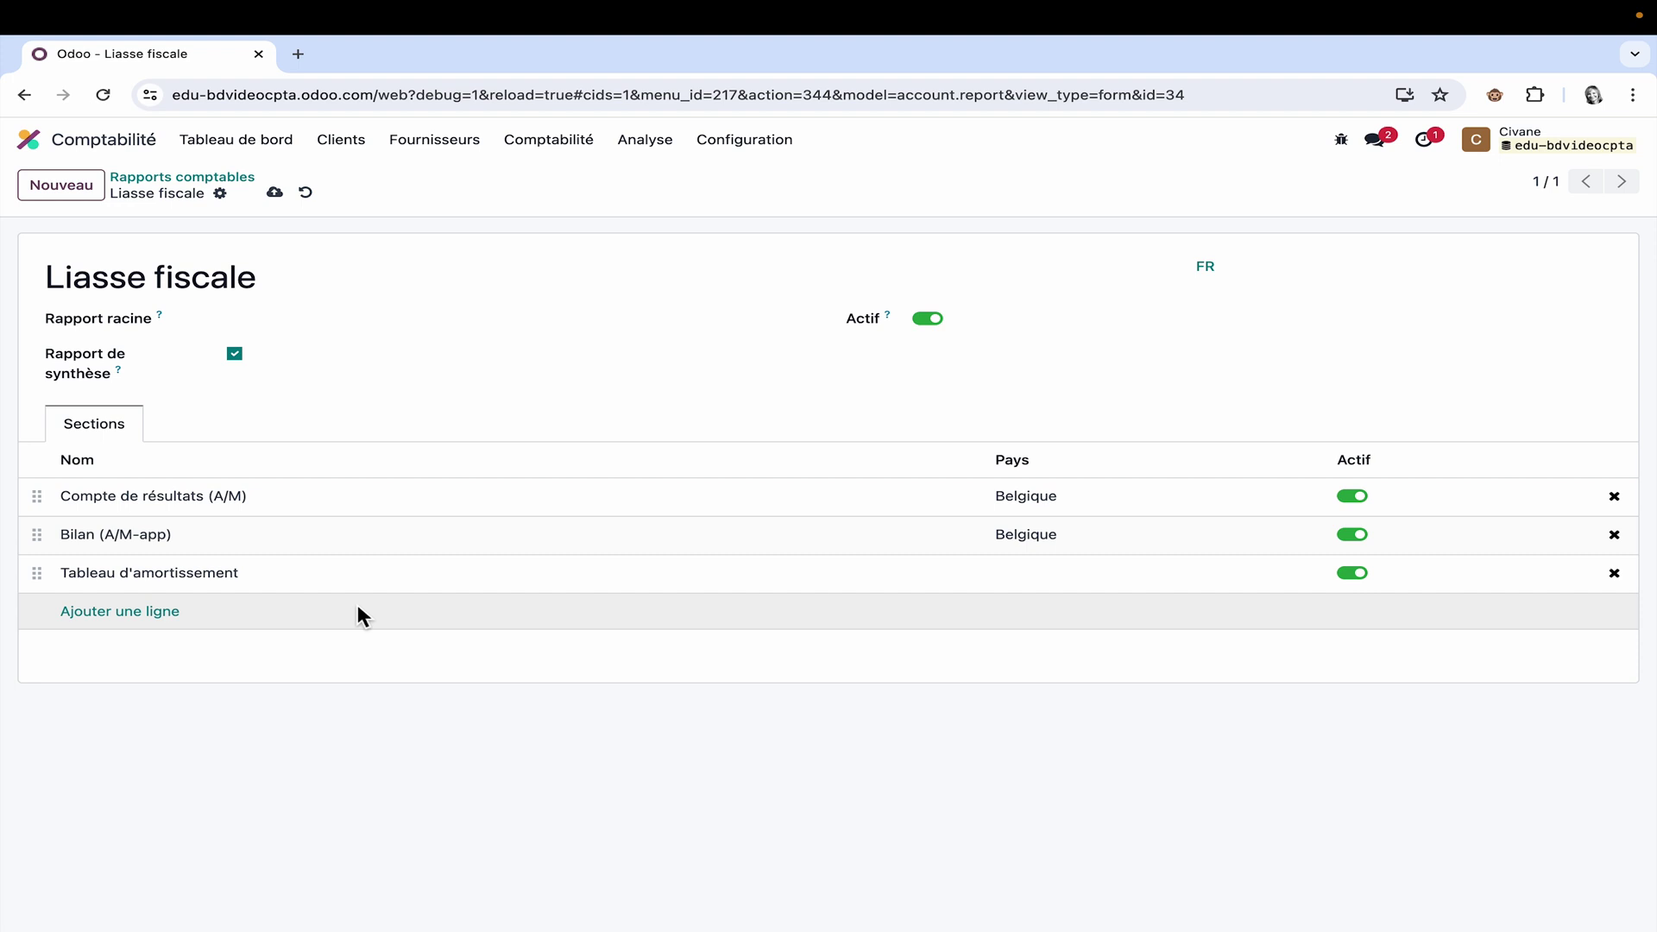
click(276, 193)
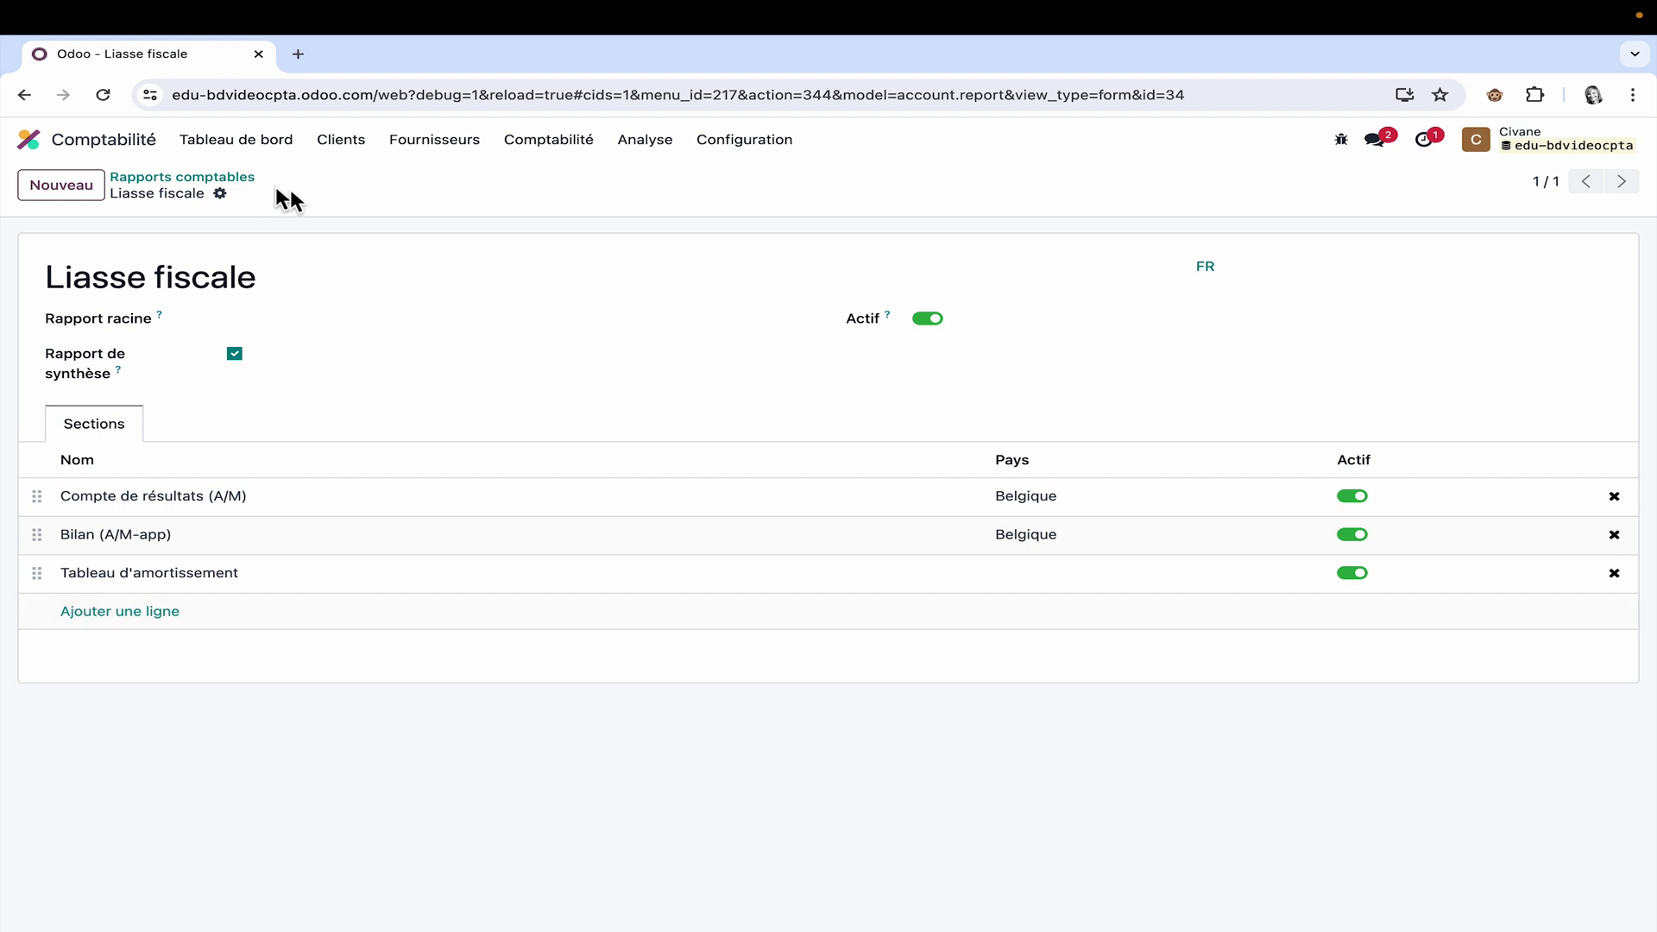
- Open the Liasse fiscale report and view its balance sheet, depreciation table and income statement sections
click(648, 140)
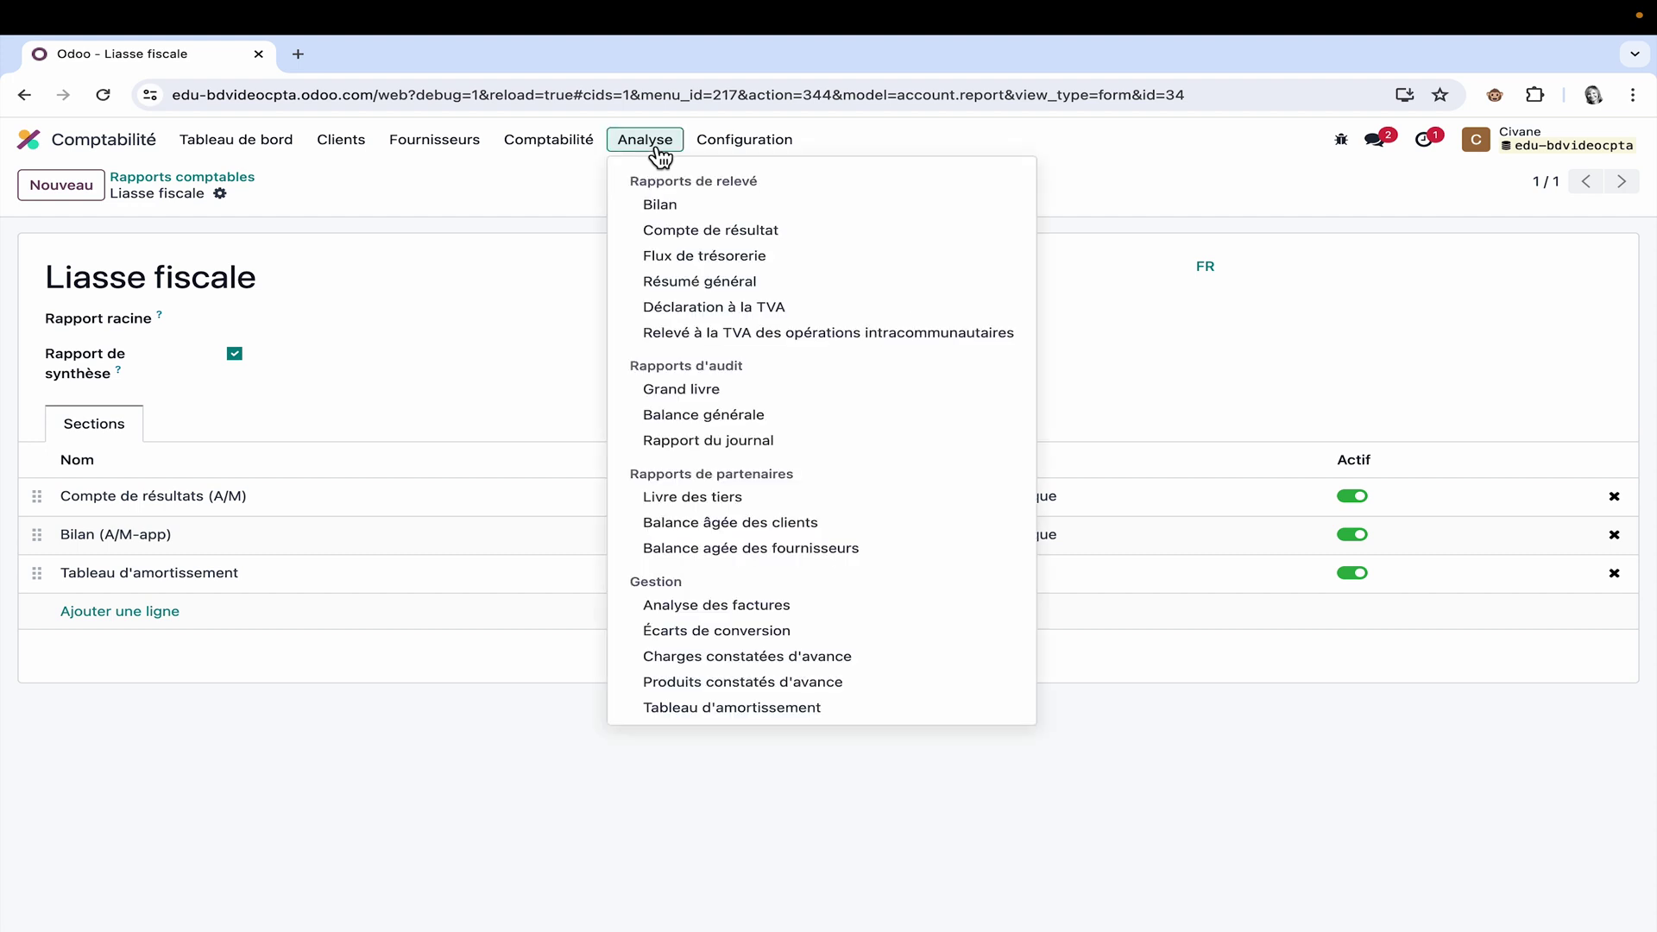
scroll(747, 566, down, 2)
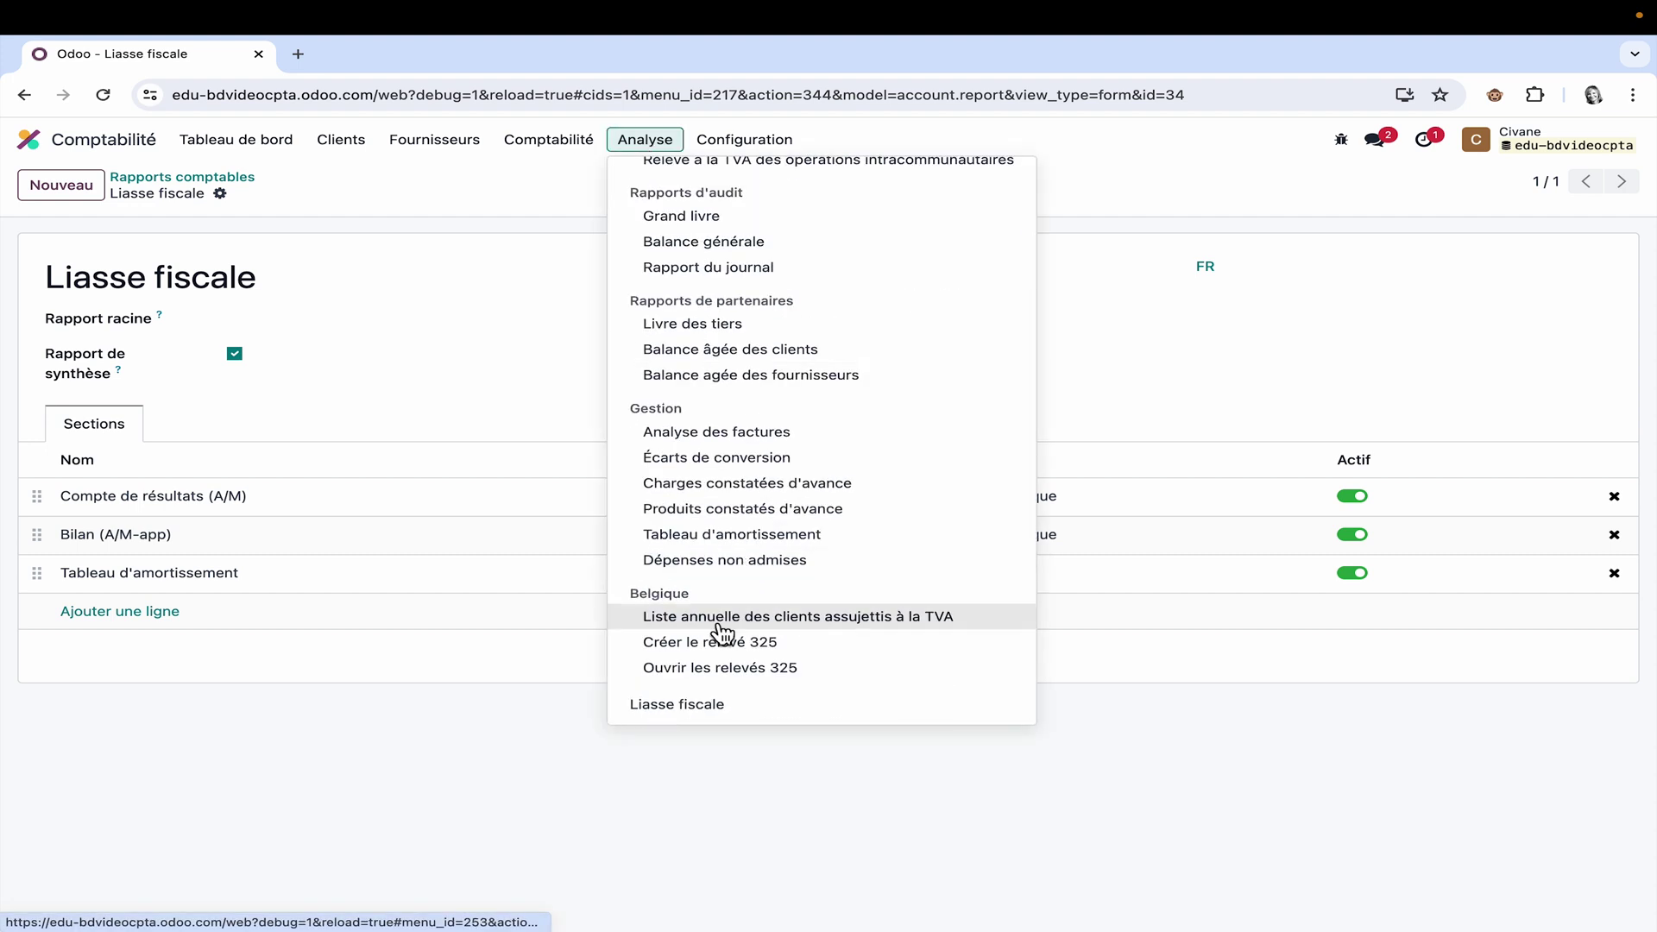
click(697, 706)
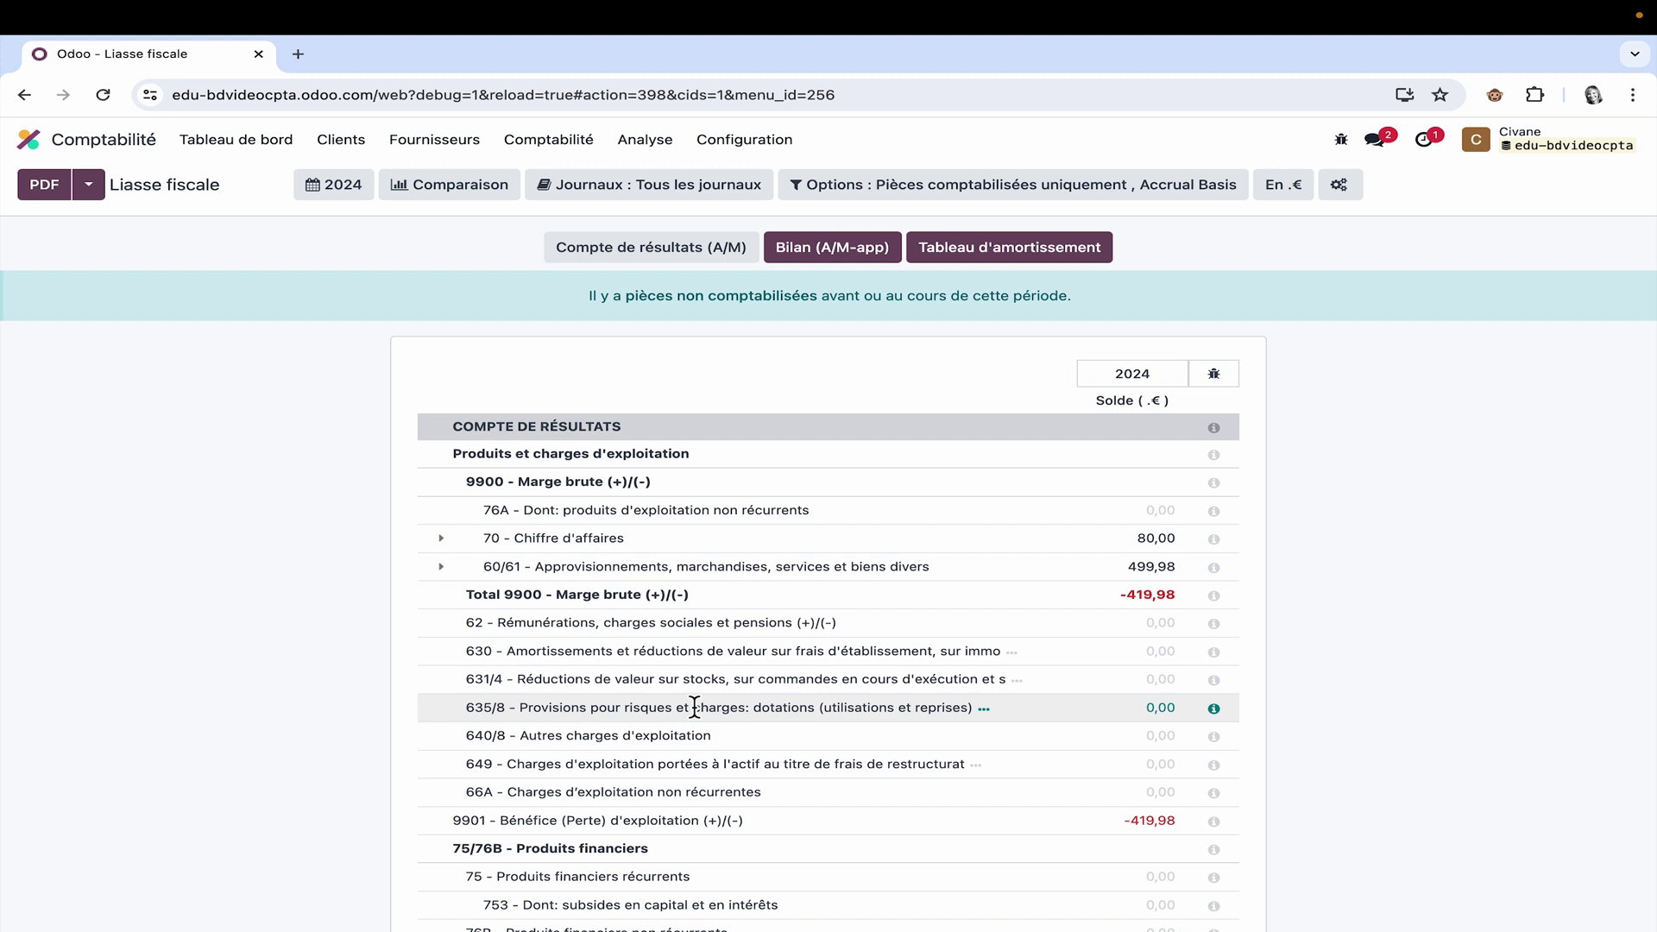
click(880, 259)
click(1038, 253)
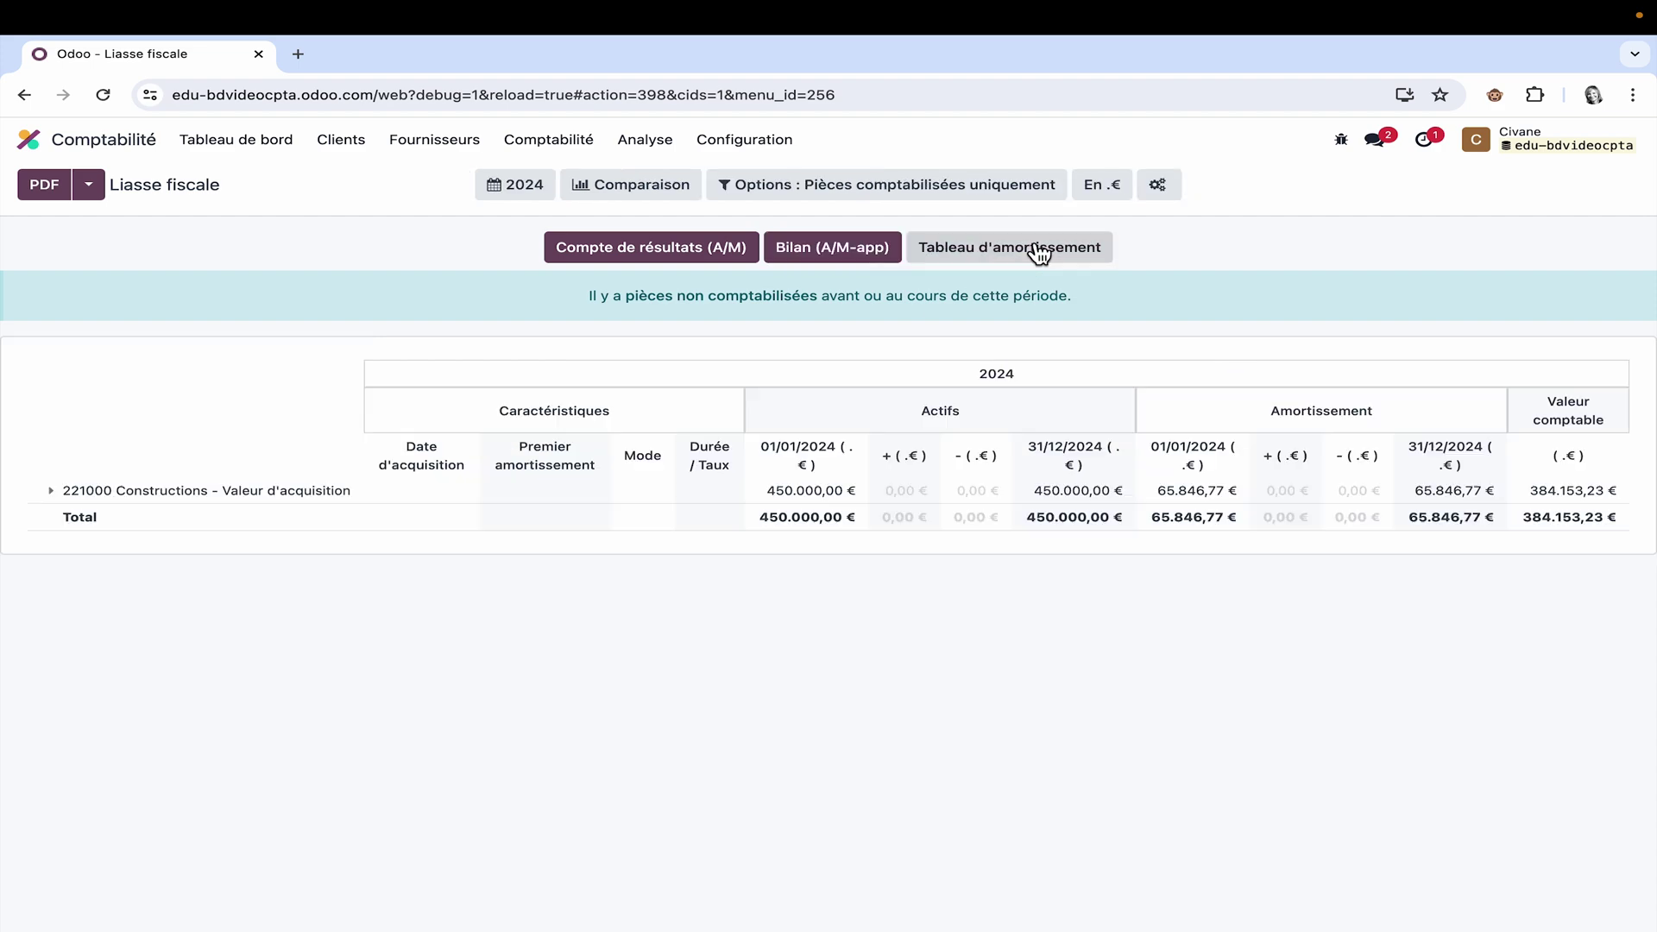
click(699, 257)
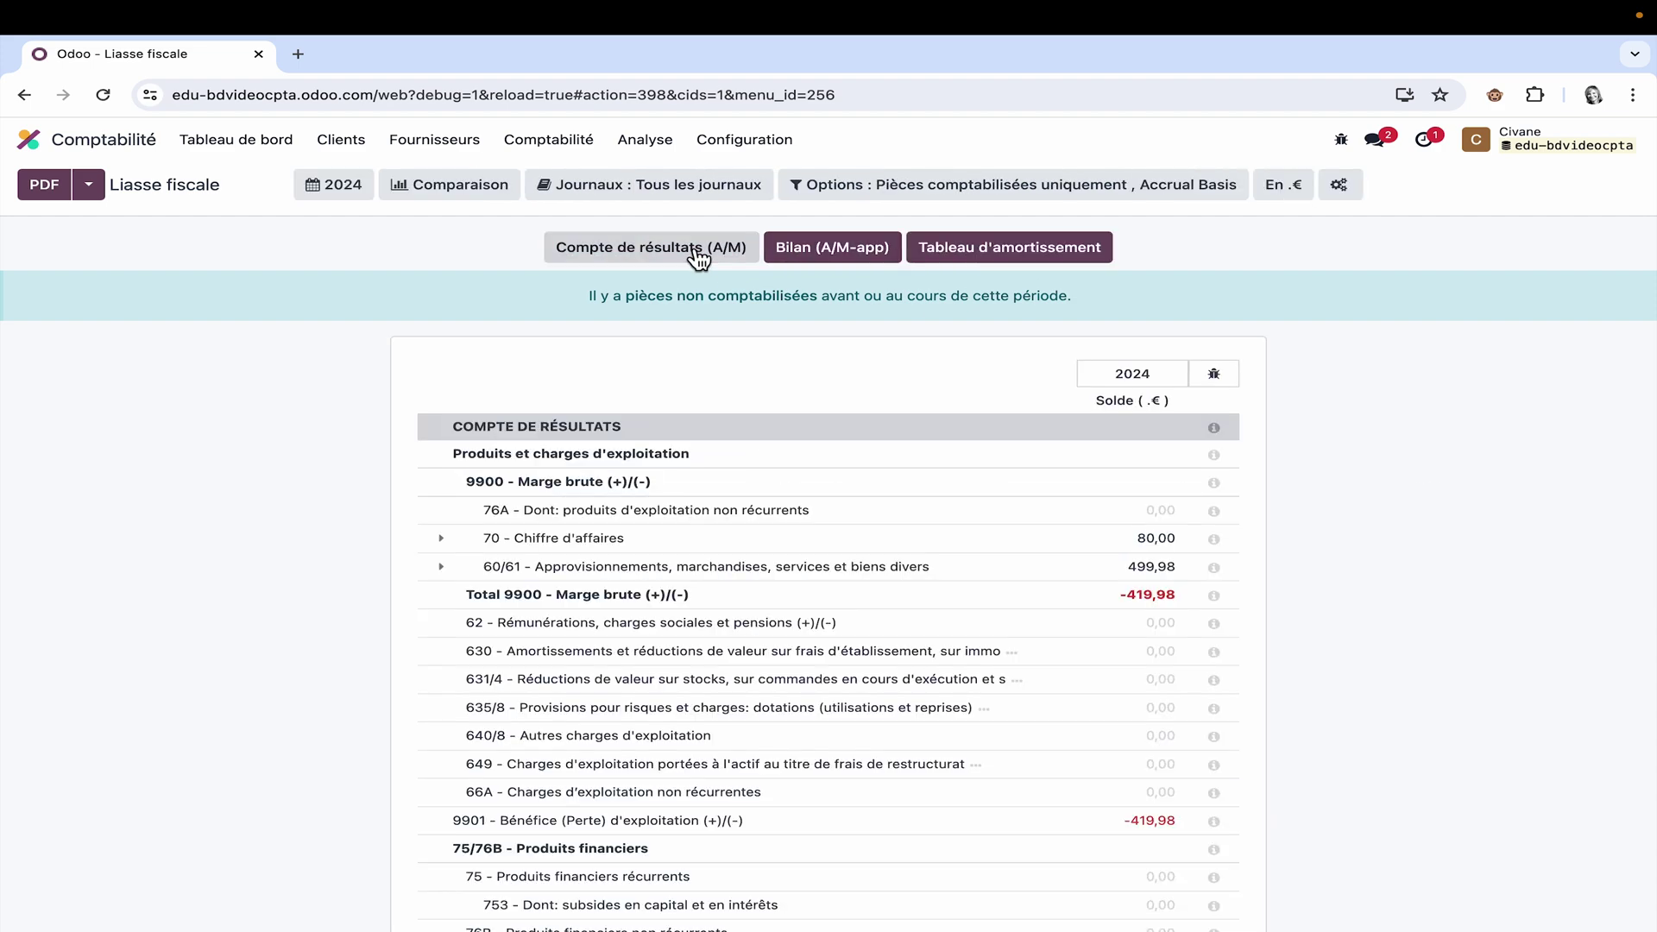
- Examine the options, journal and comparison filters available for the income statement section
click(1053, 197)
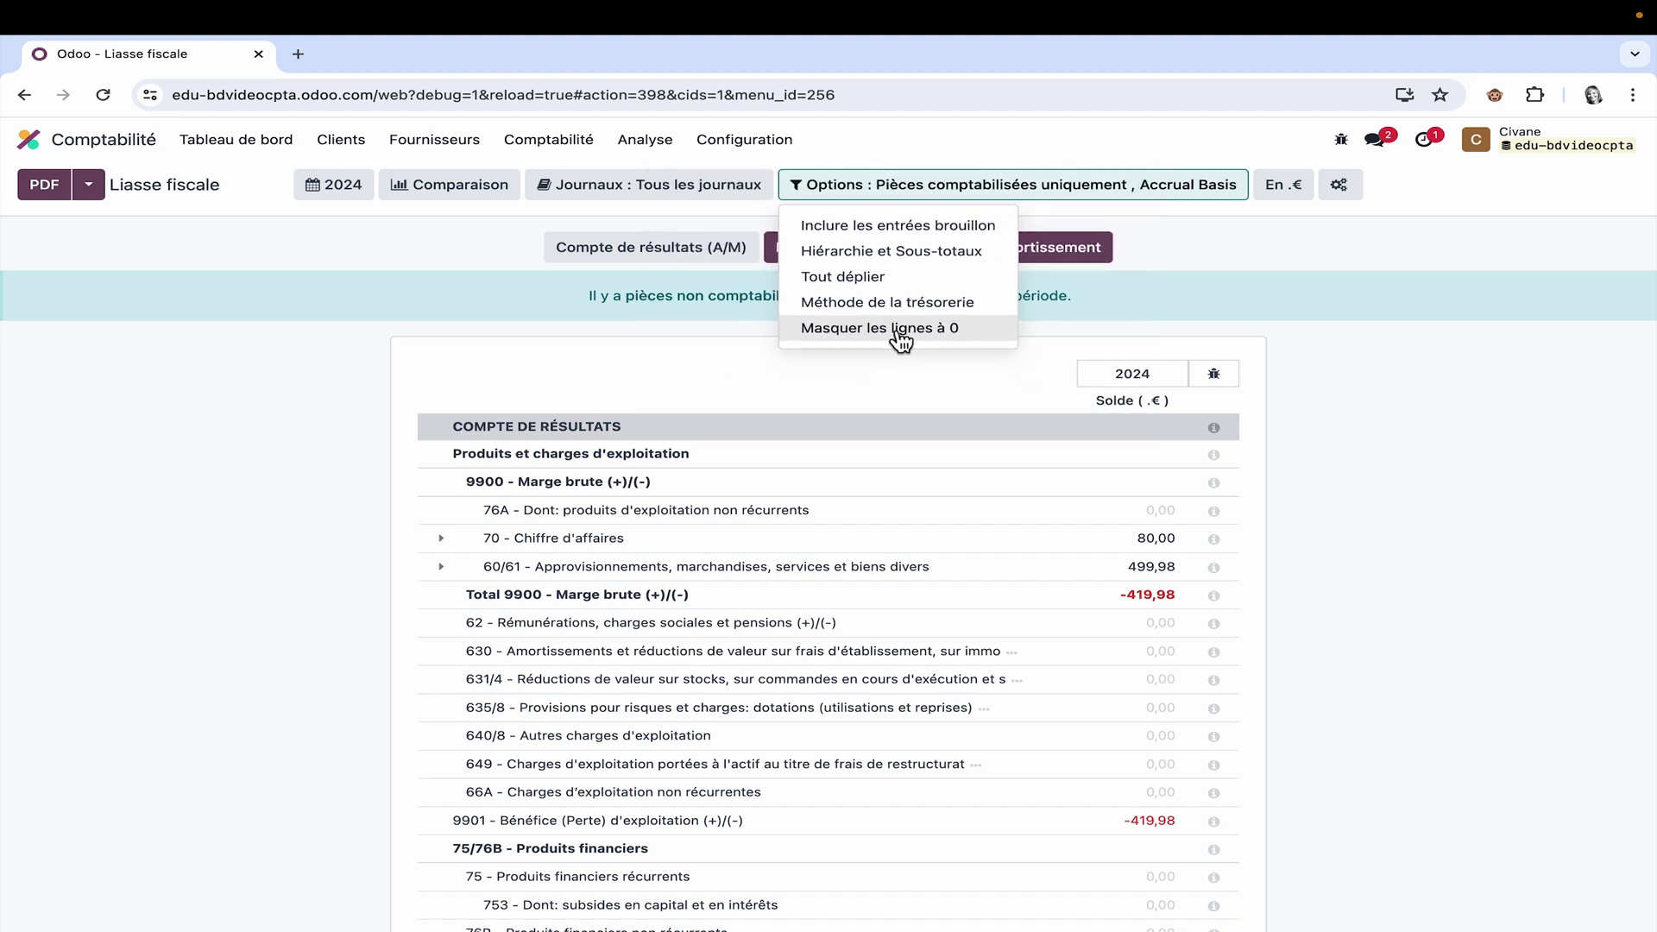
click(656, 190)
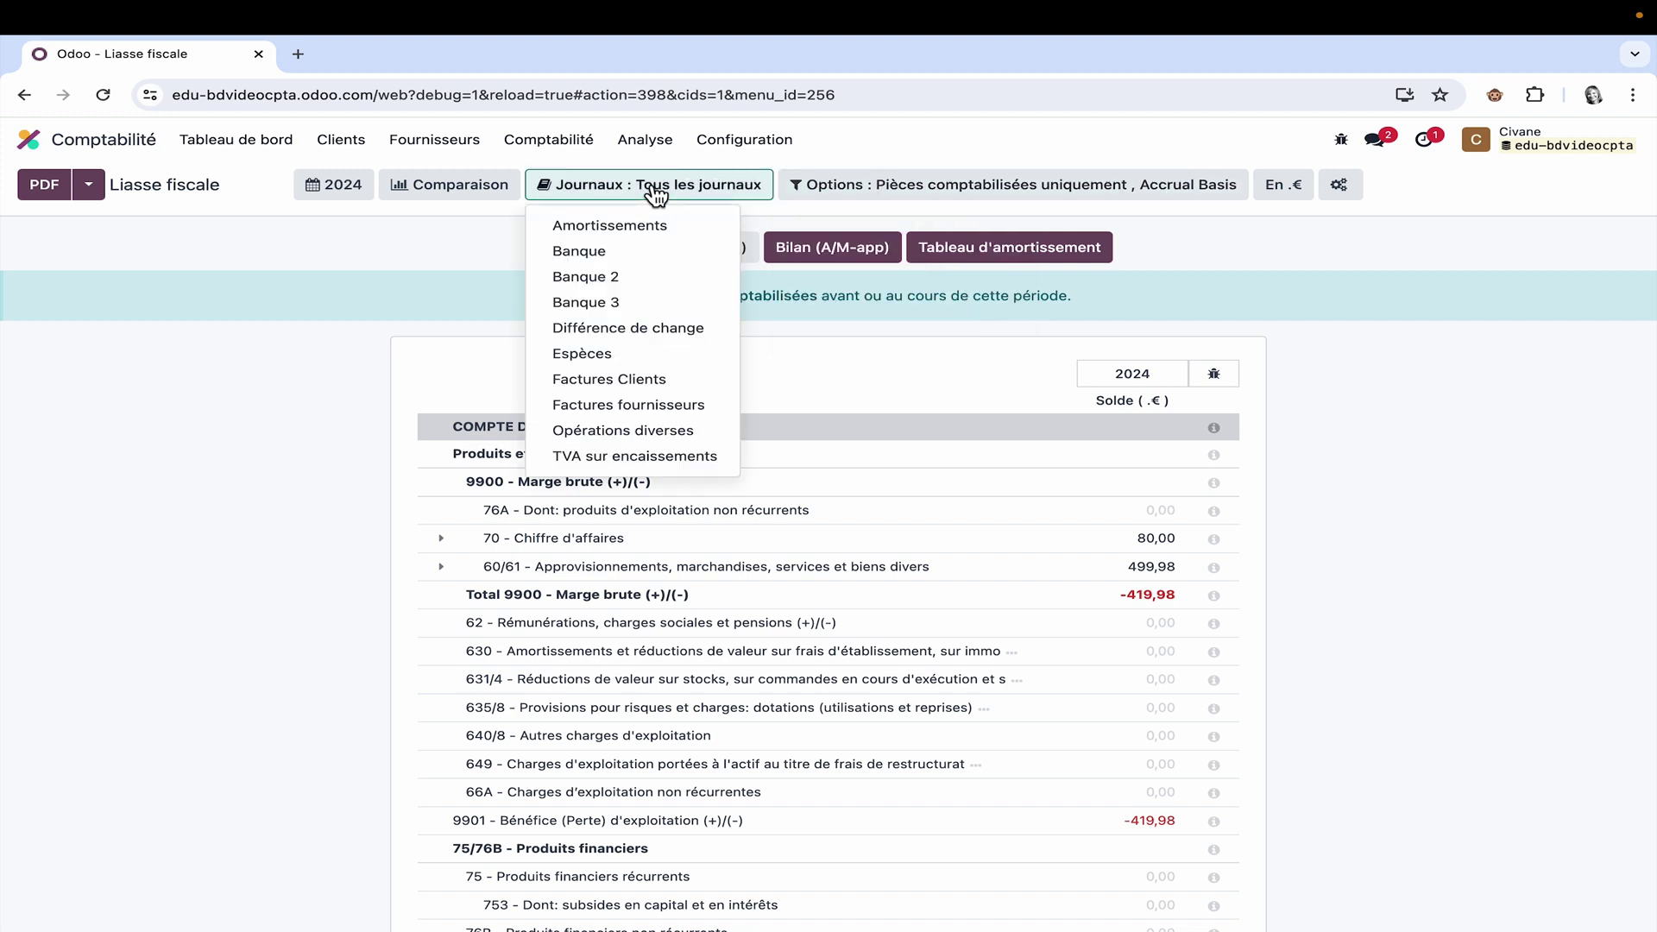
click(460, 191)
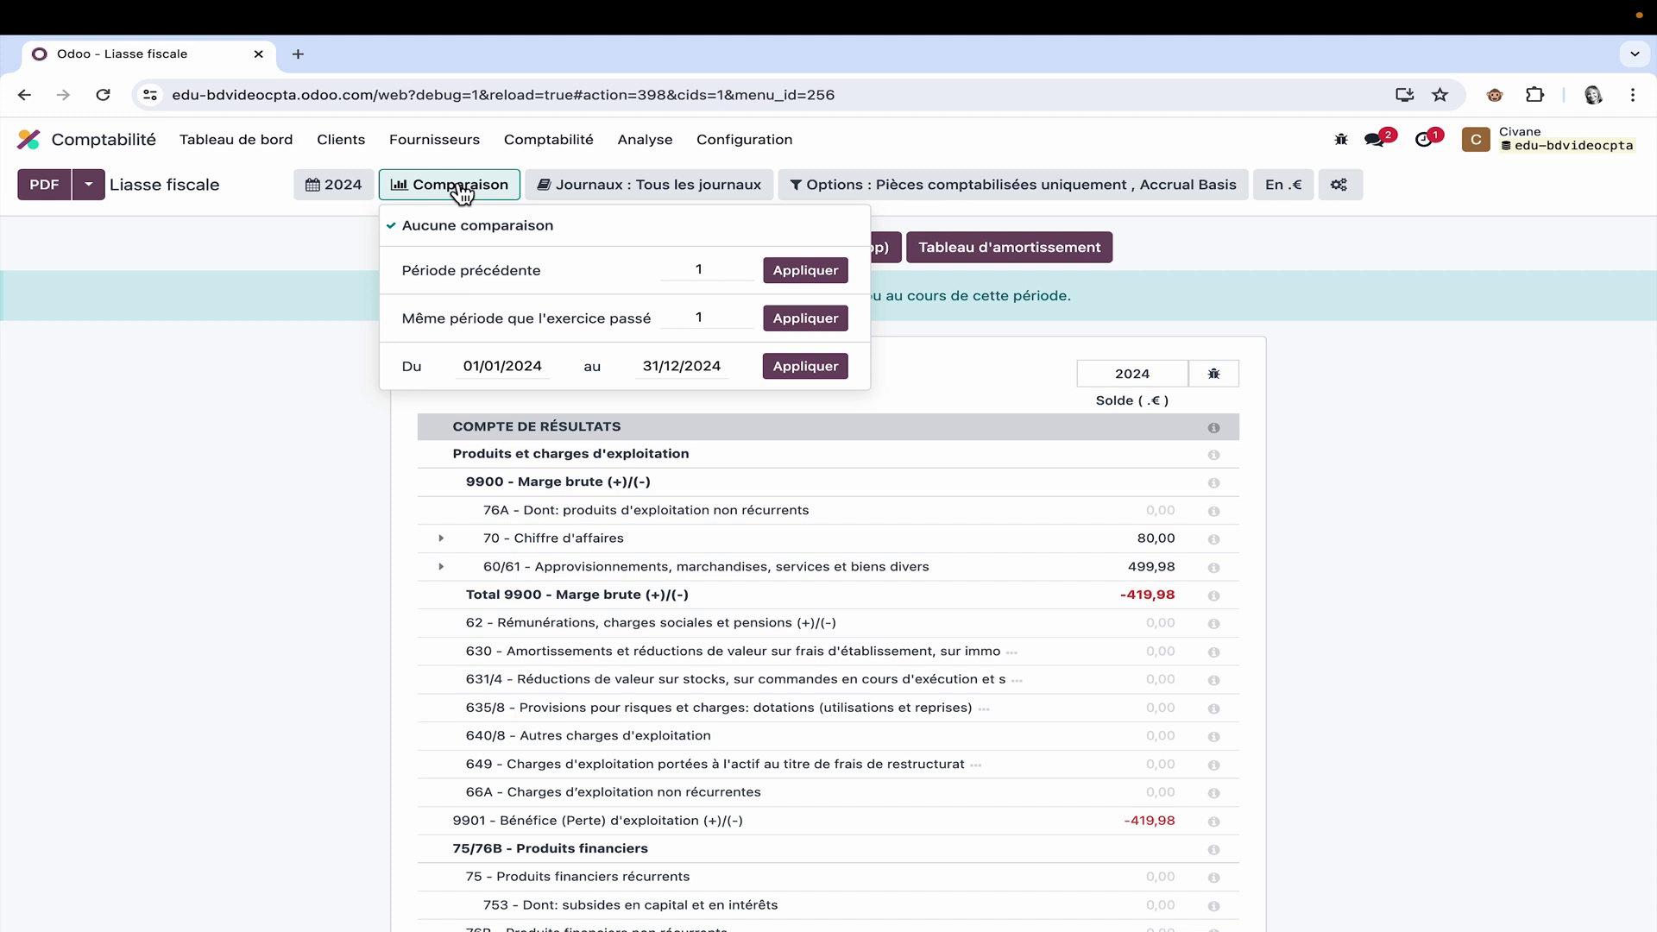
click(250, 441)
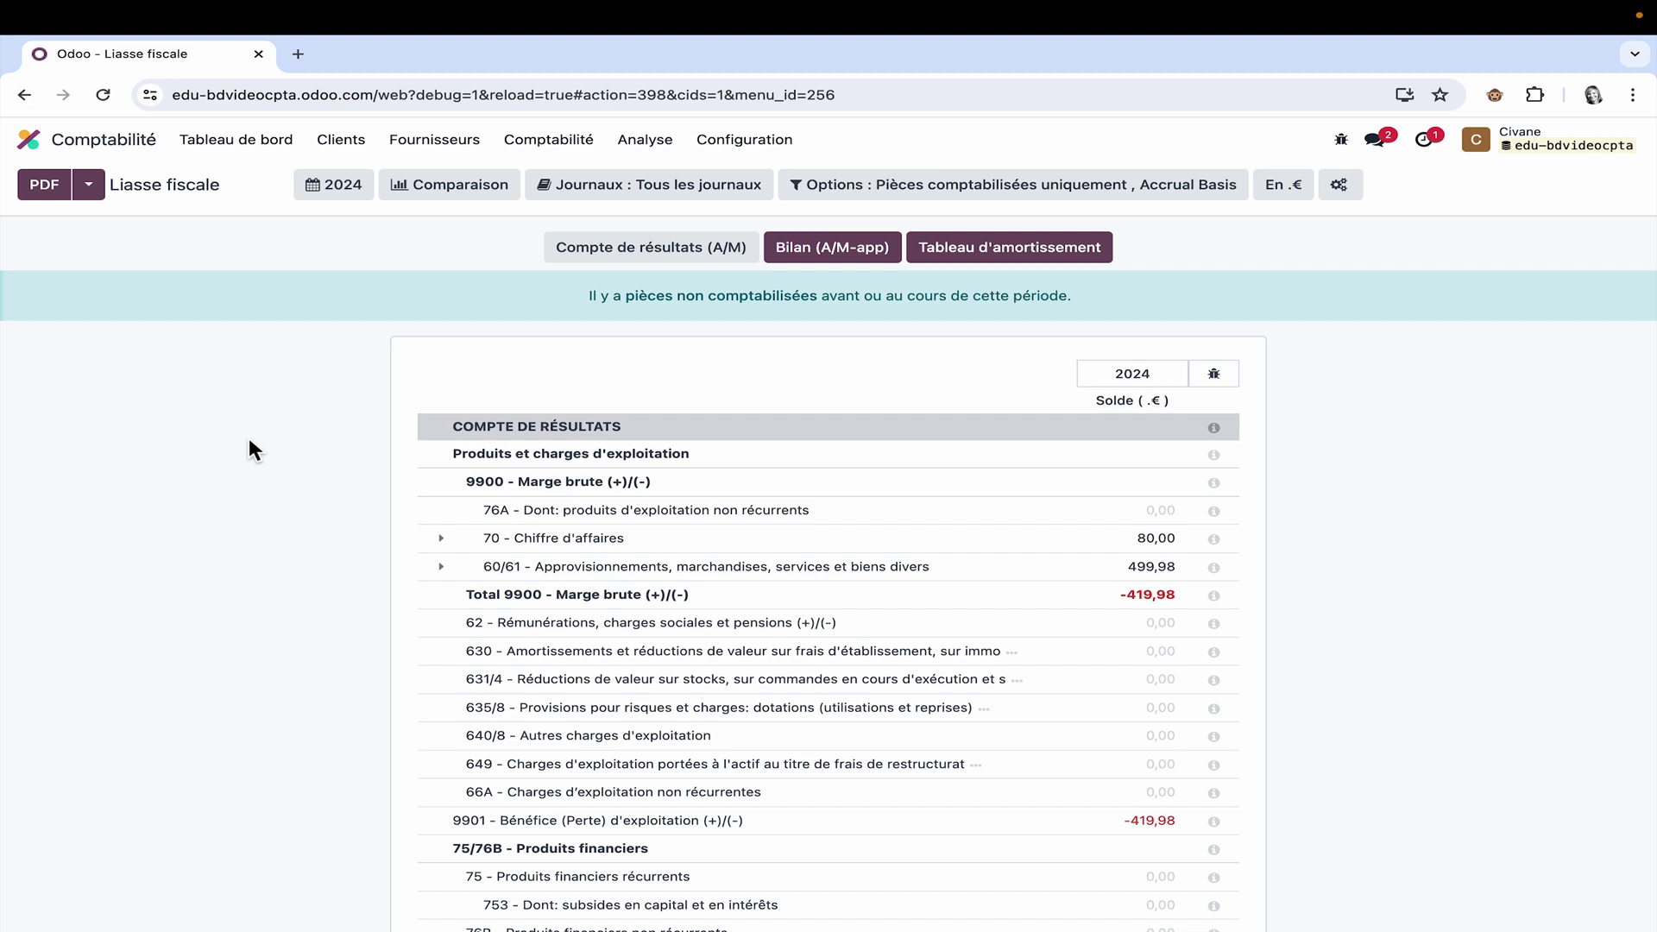
- Export the Liasse fiscale report as a PDF and open the downloaded file to review its pages
click(48, 195)
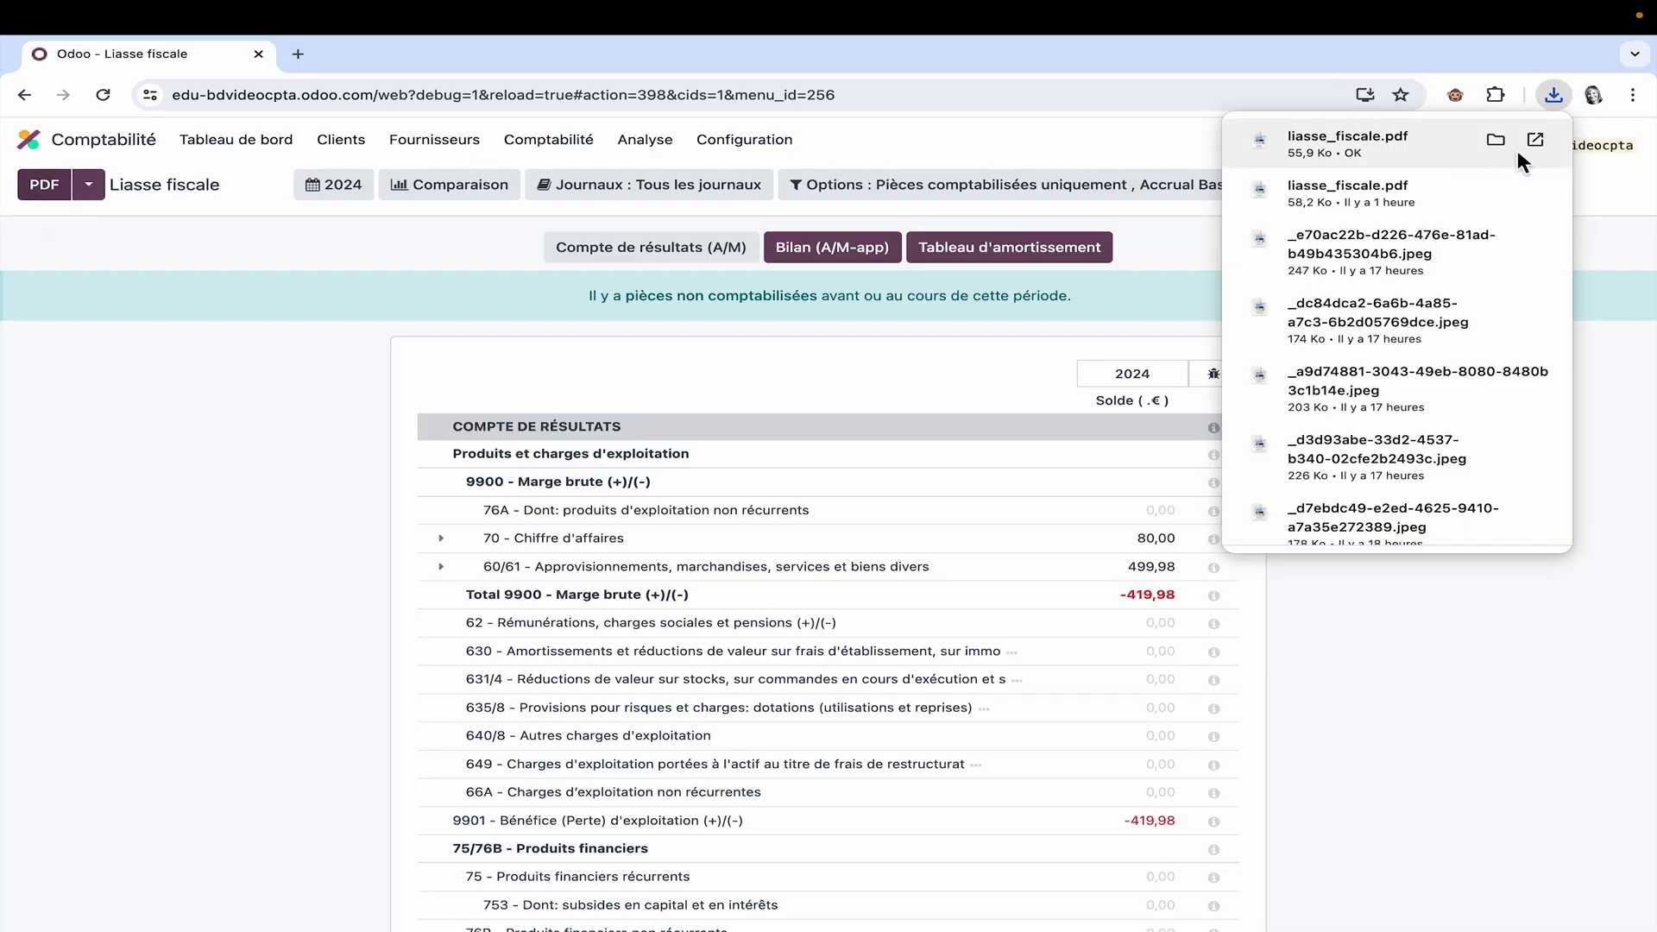
click(1510, 149)
scroll(1044, 597, down, 10)
scroll(1044, 597, down, 10)
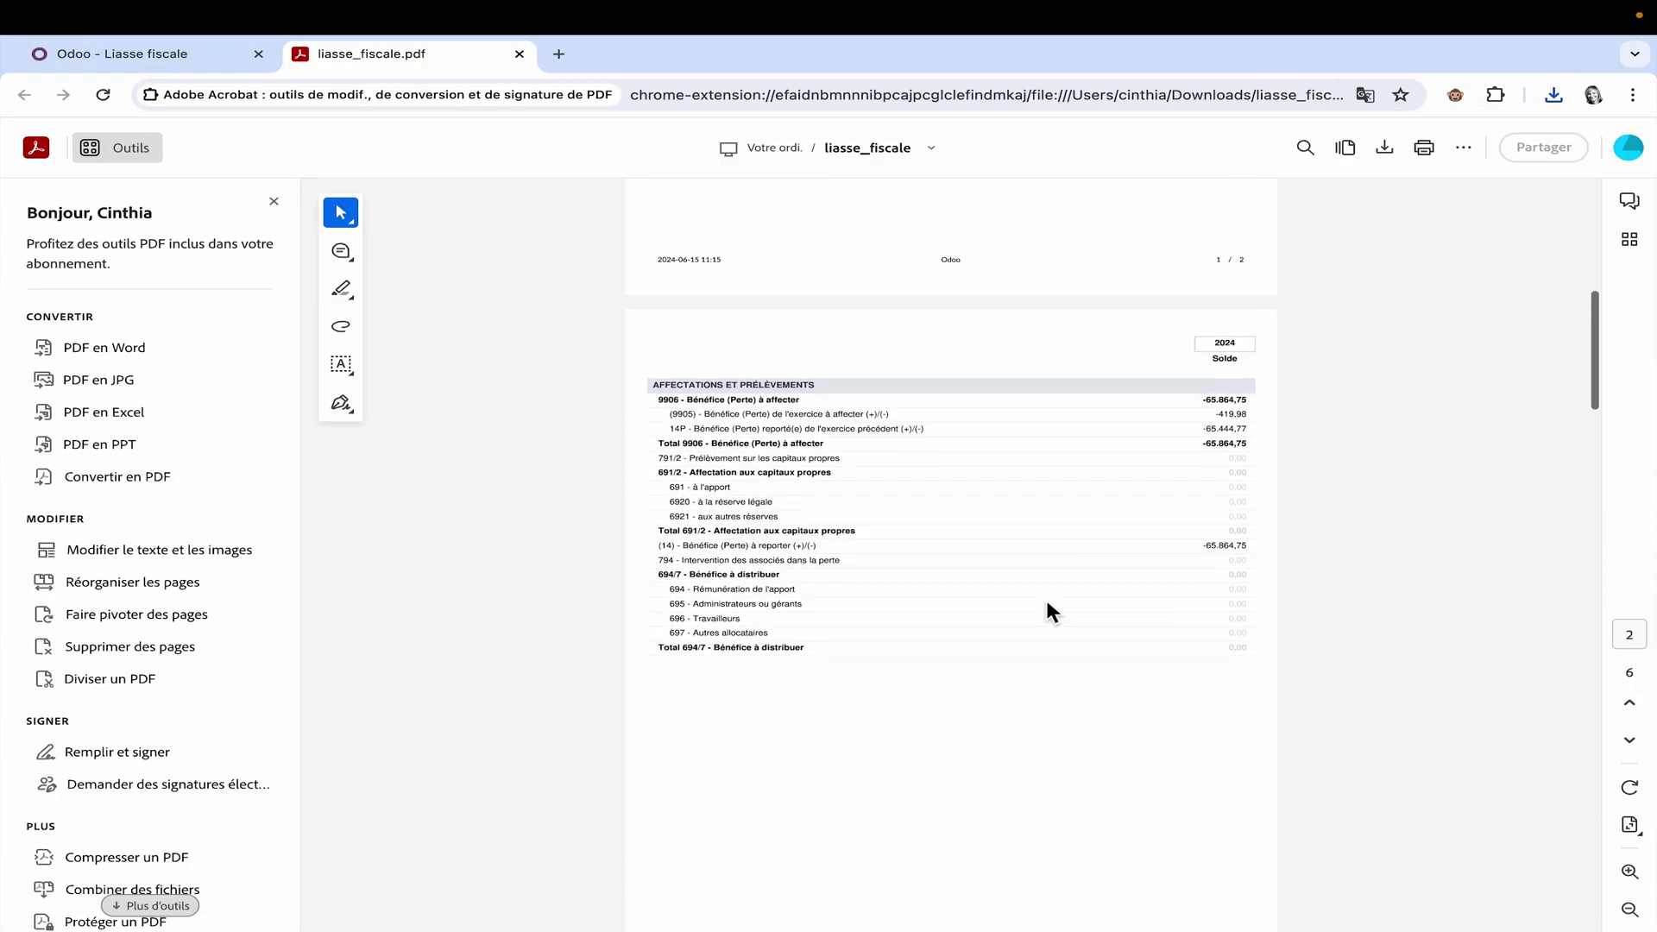
scroll(1044, 597, down, 10)
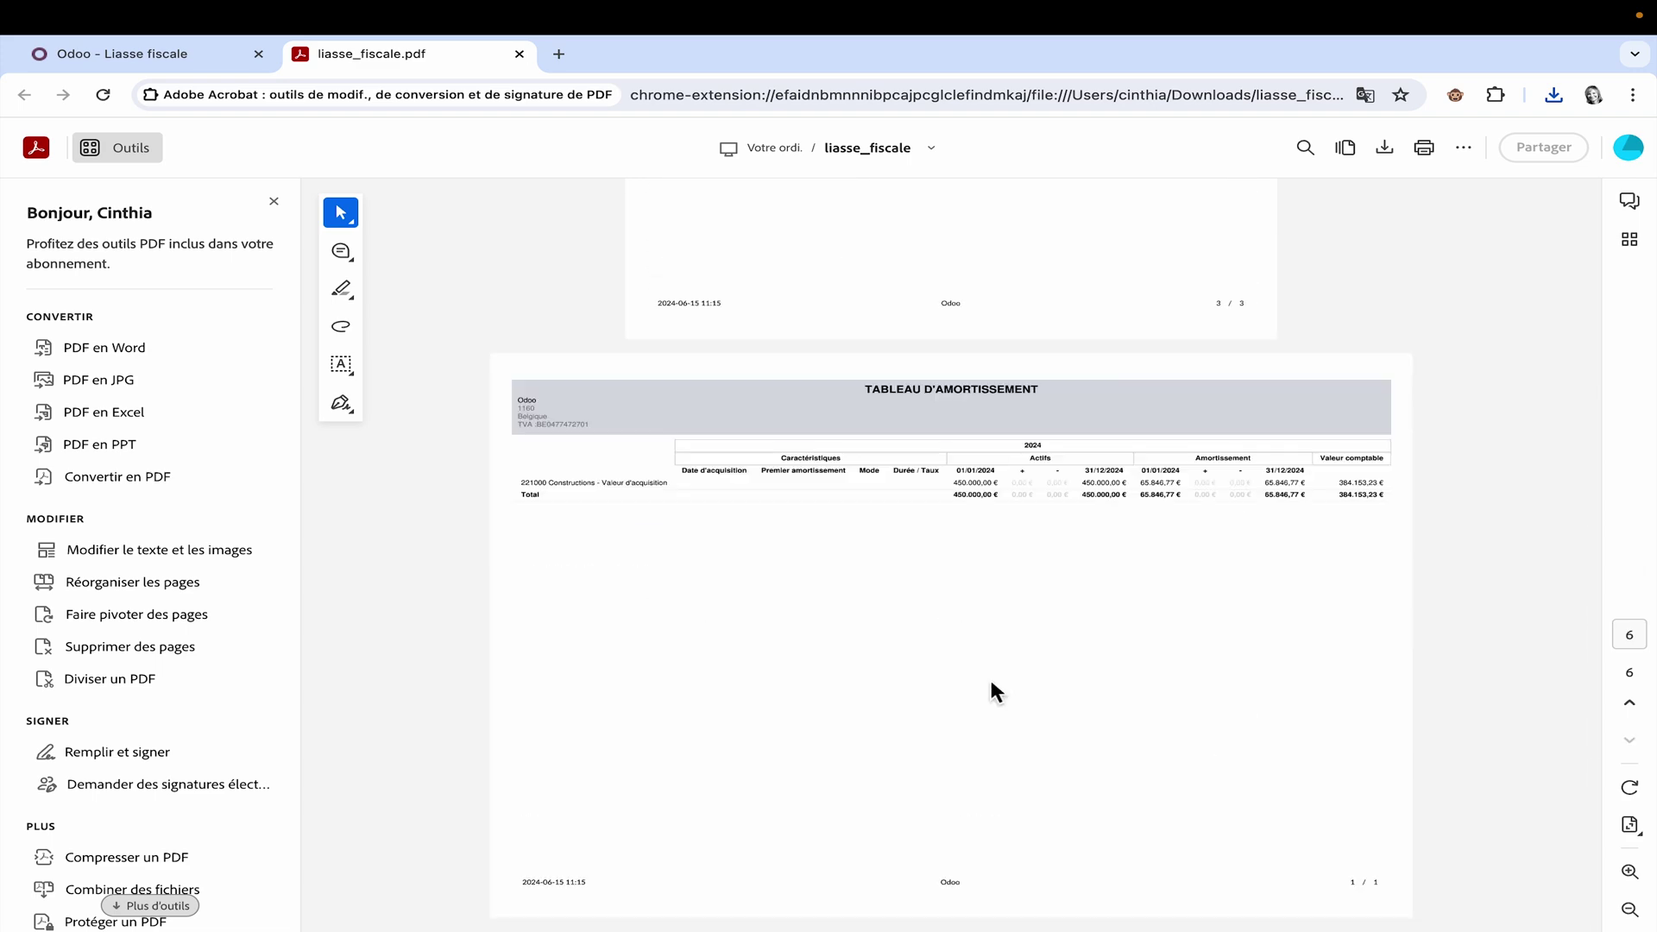
- Switch back to Odoo and export the Liasse fiscale report as XLSX into the Comptabilité documents folder
click(149, 56)
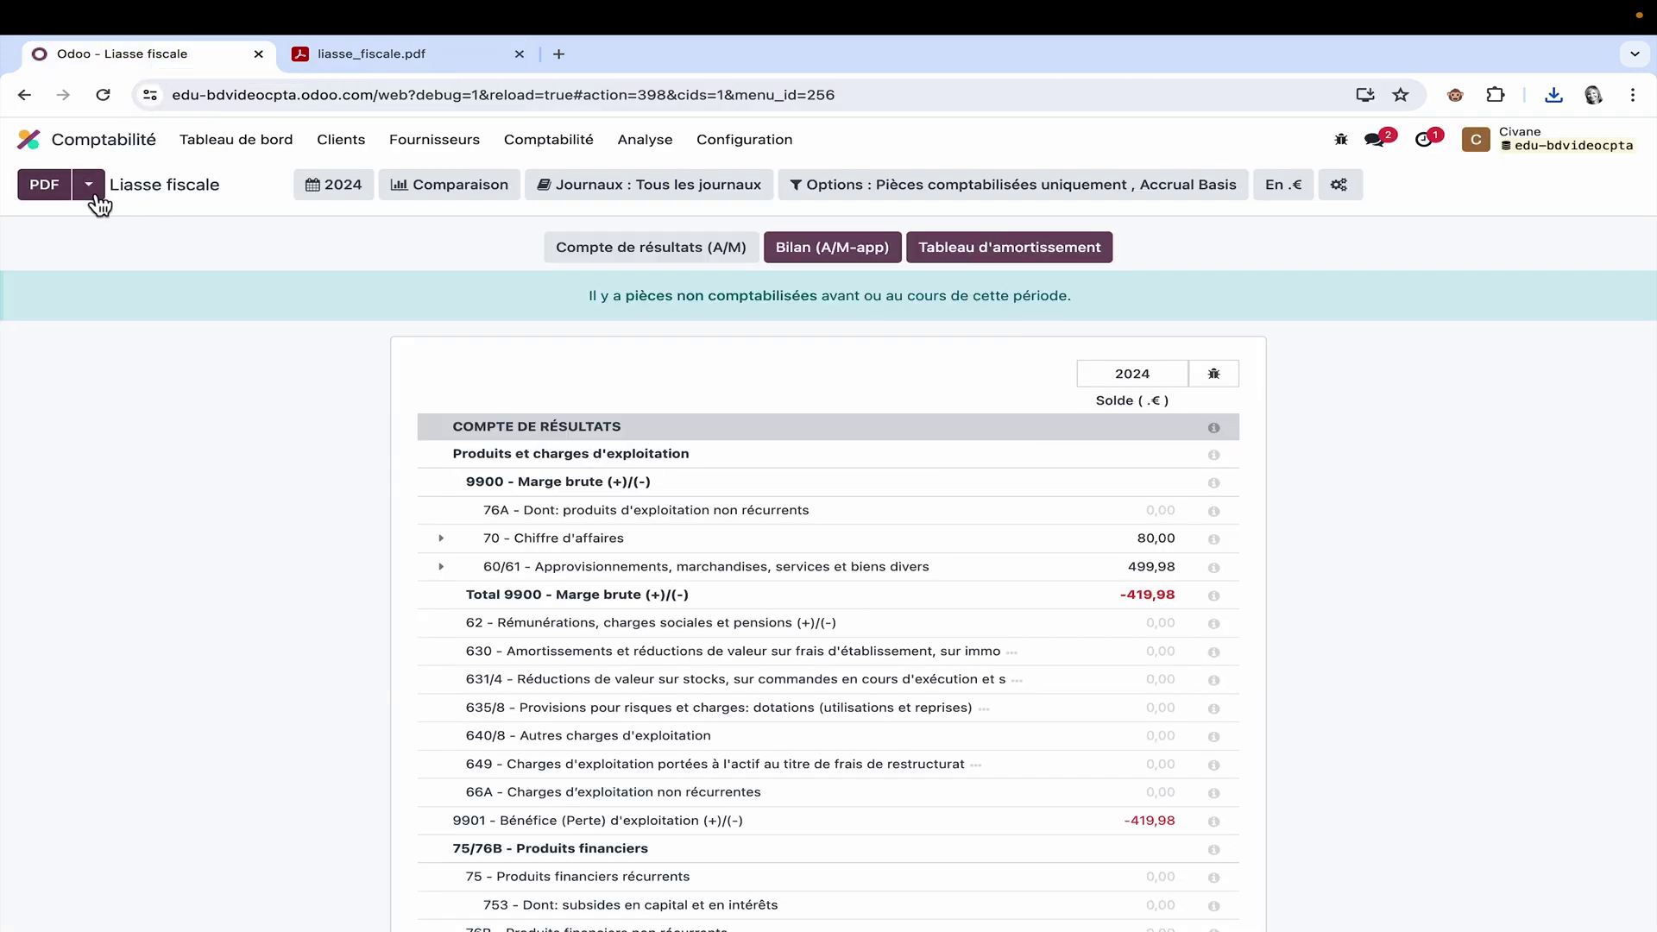
click(97, 191)
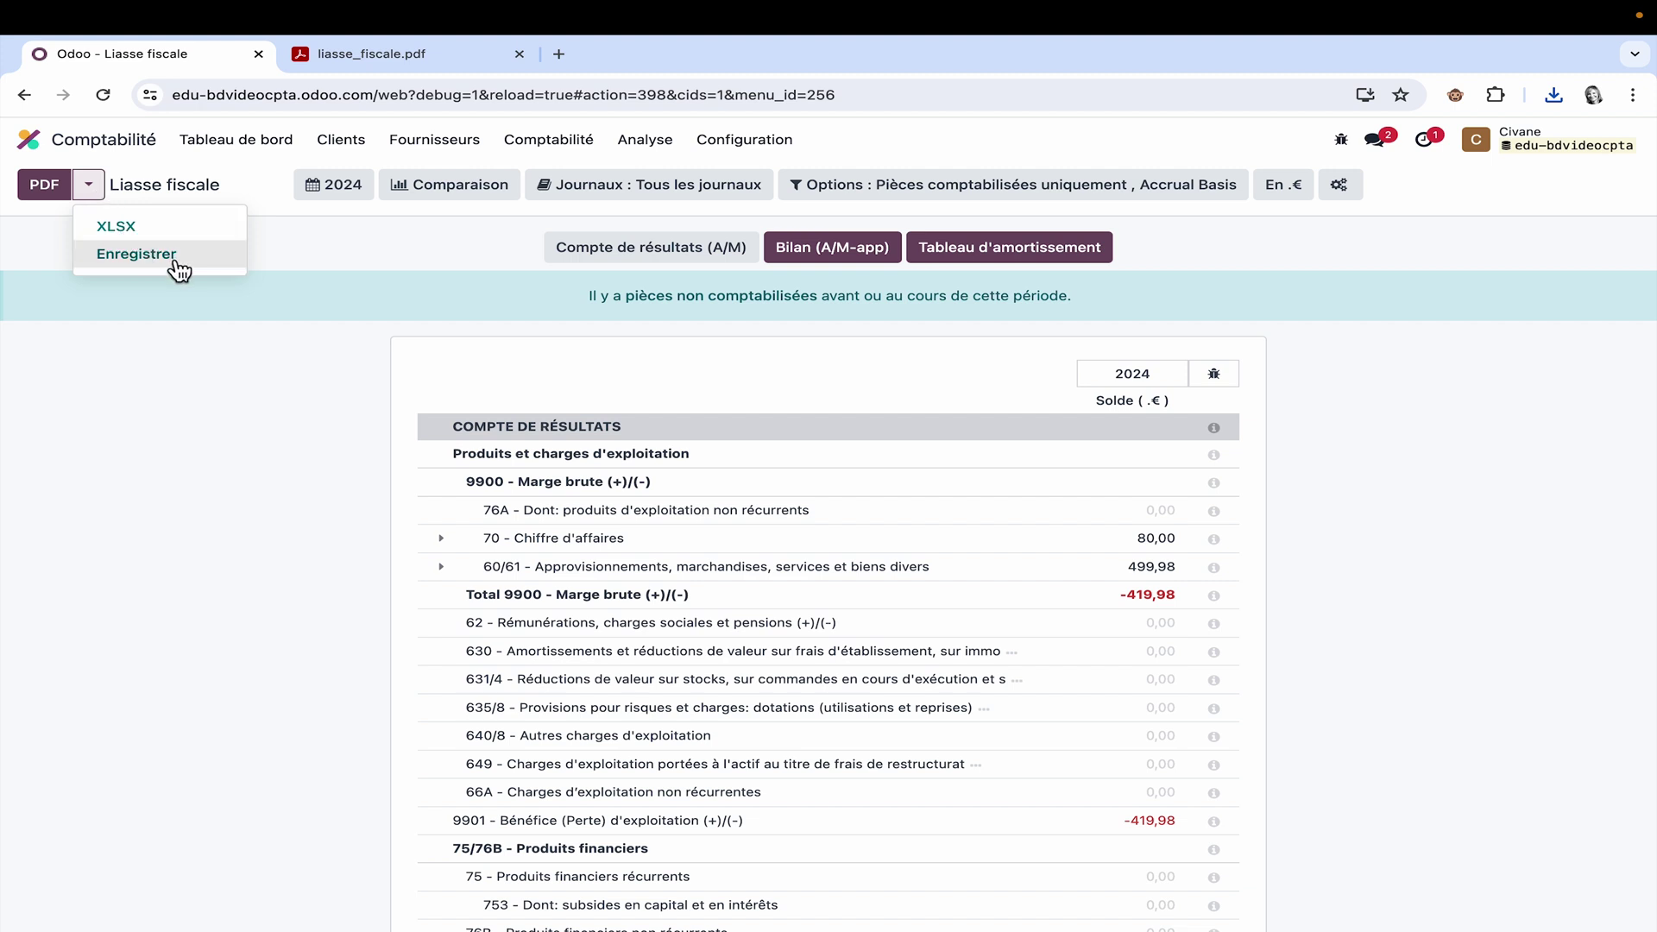
click(138, 253)
click(529, 481)
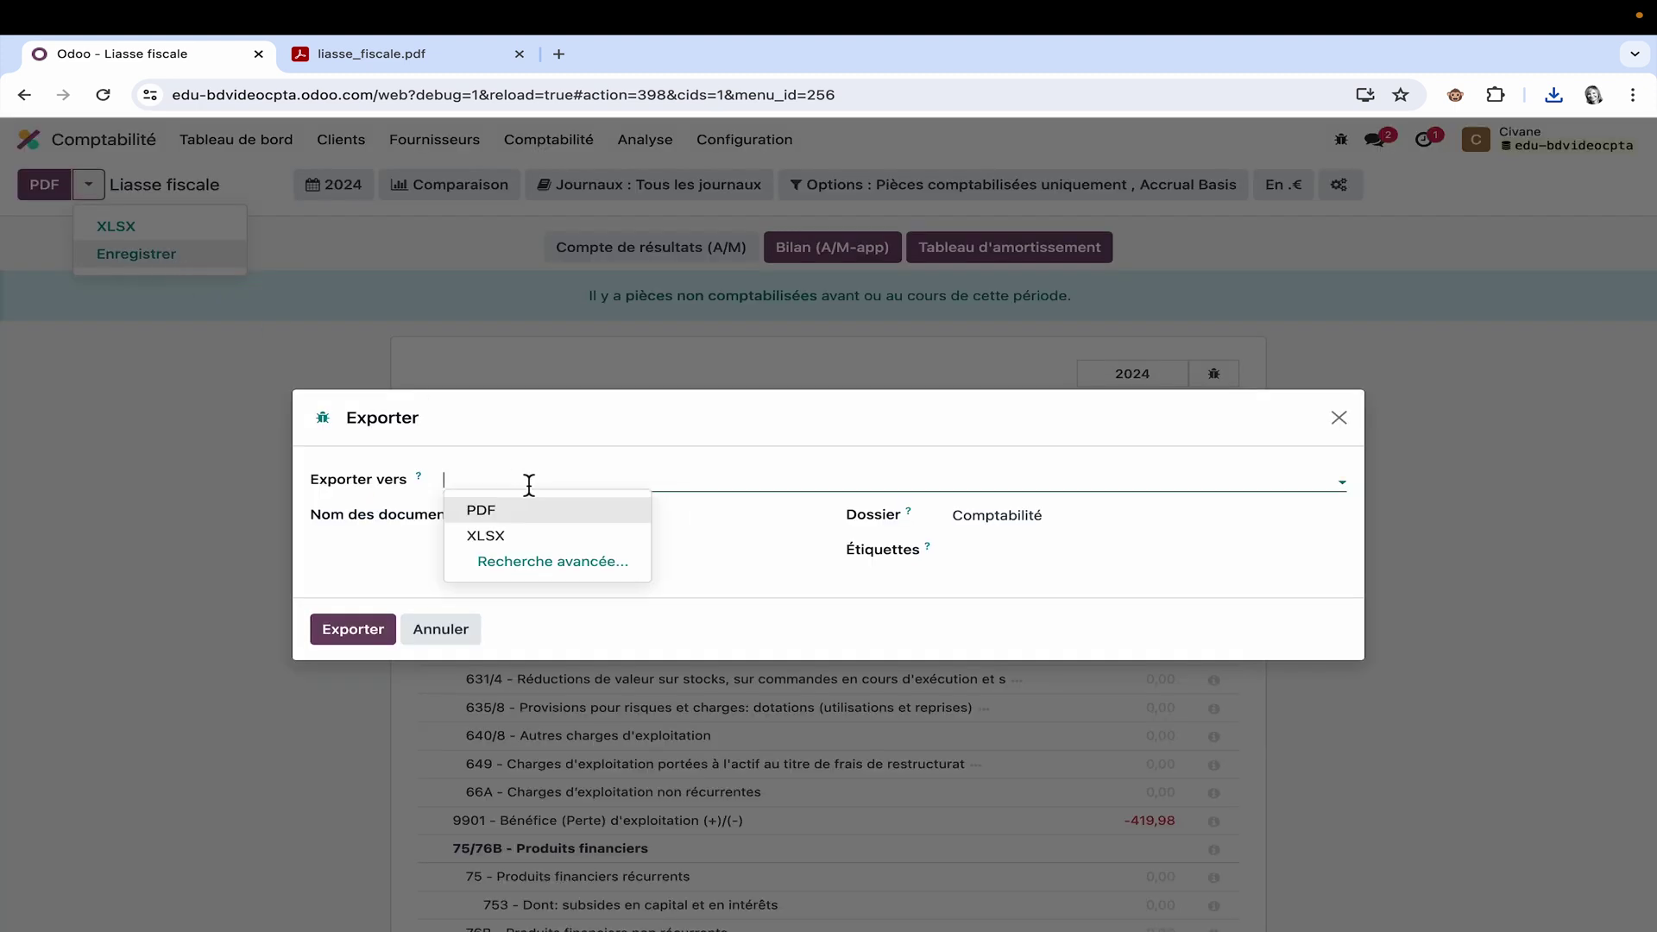
click(528, 536)
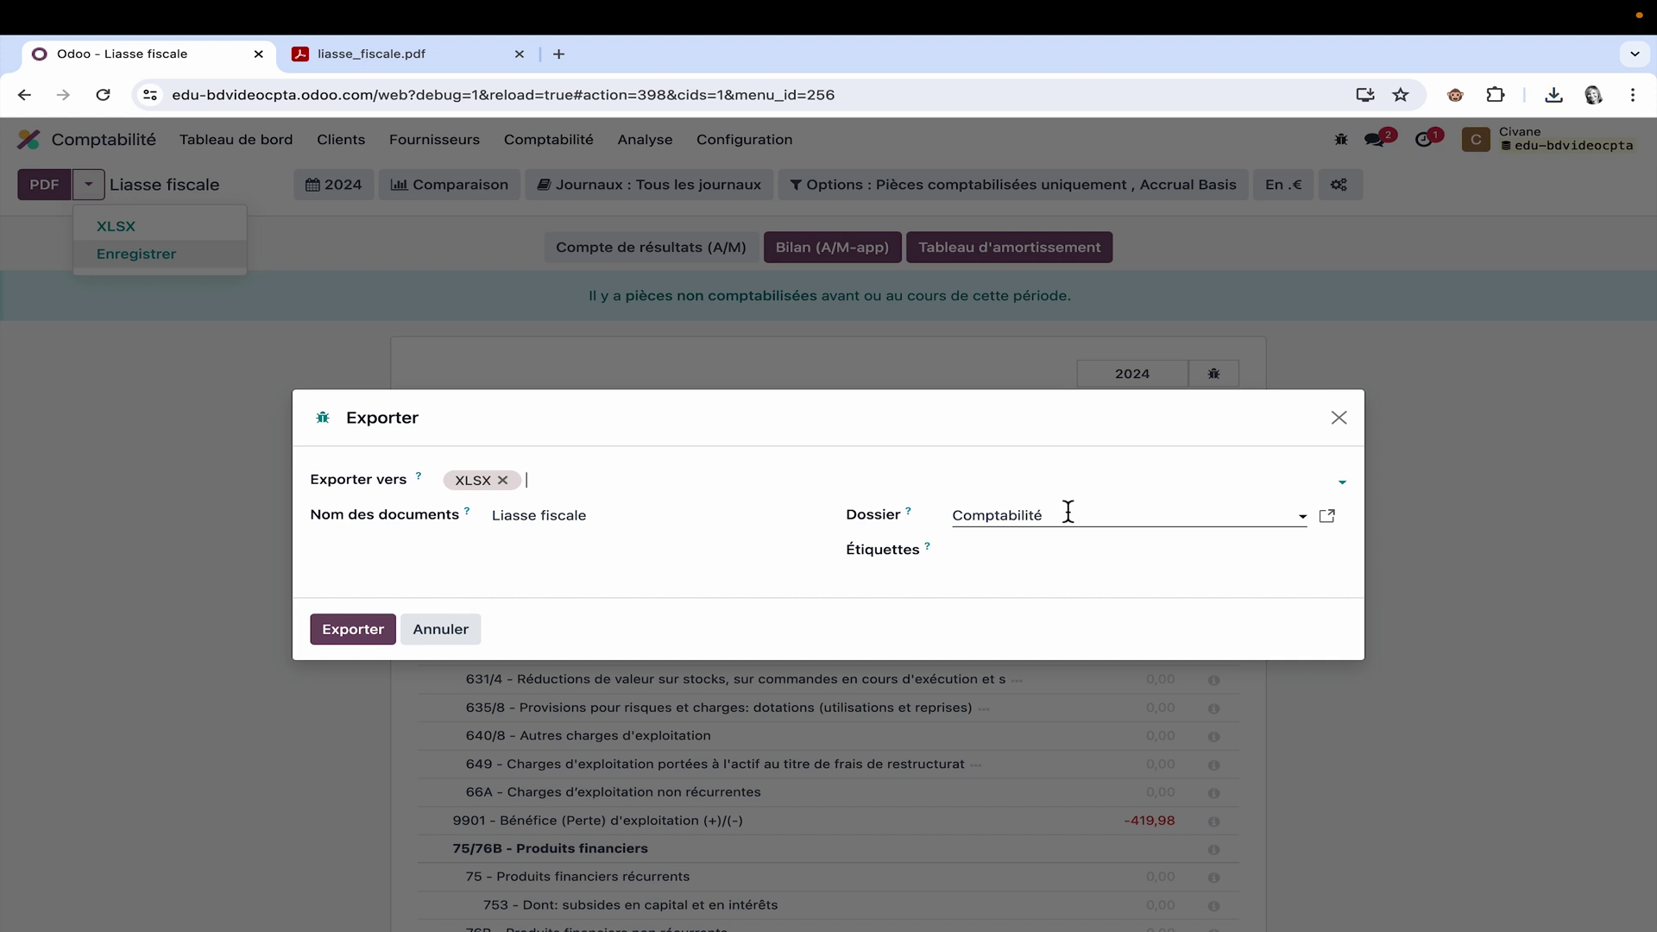
click(351, 632)
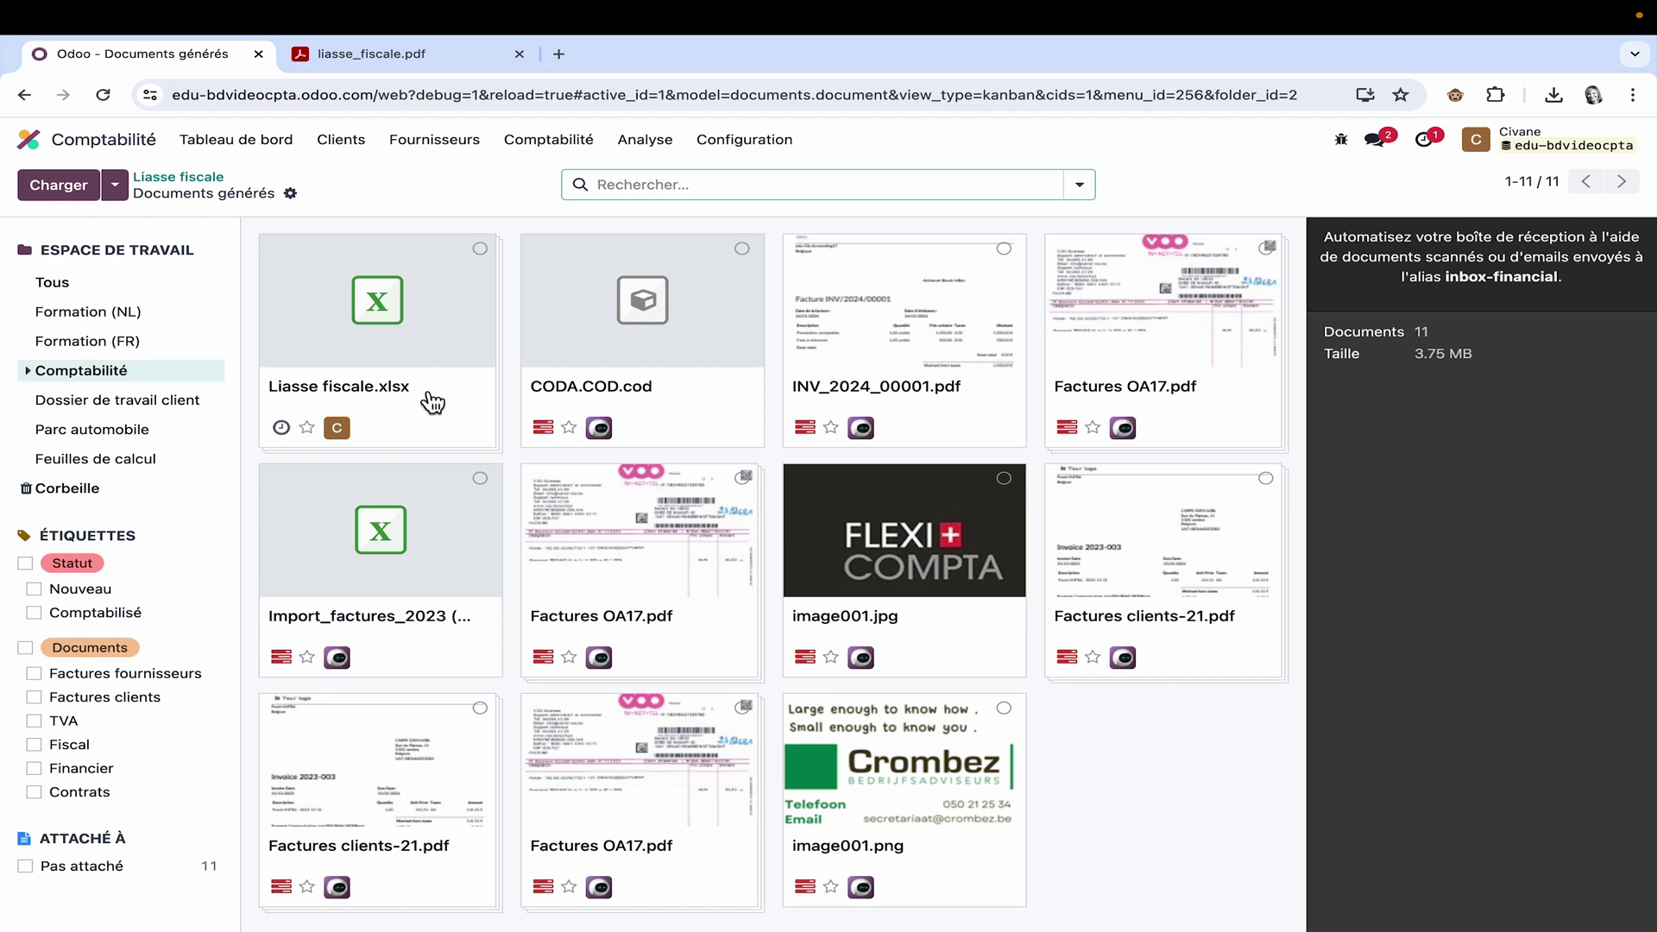
- Open Liasse fiscale.xlsx with Odoo Spreadsheet and look through its Bilan (AM-app) and Tableau d'amortissement sheets
click(436, 347)
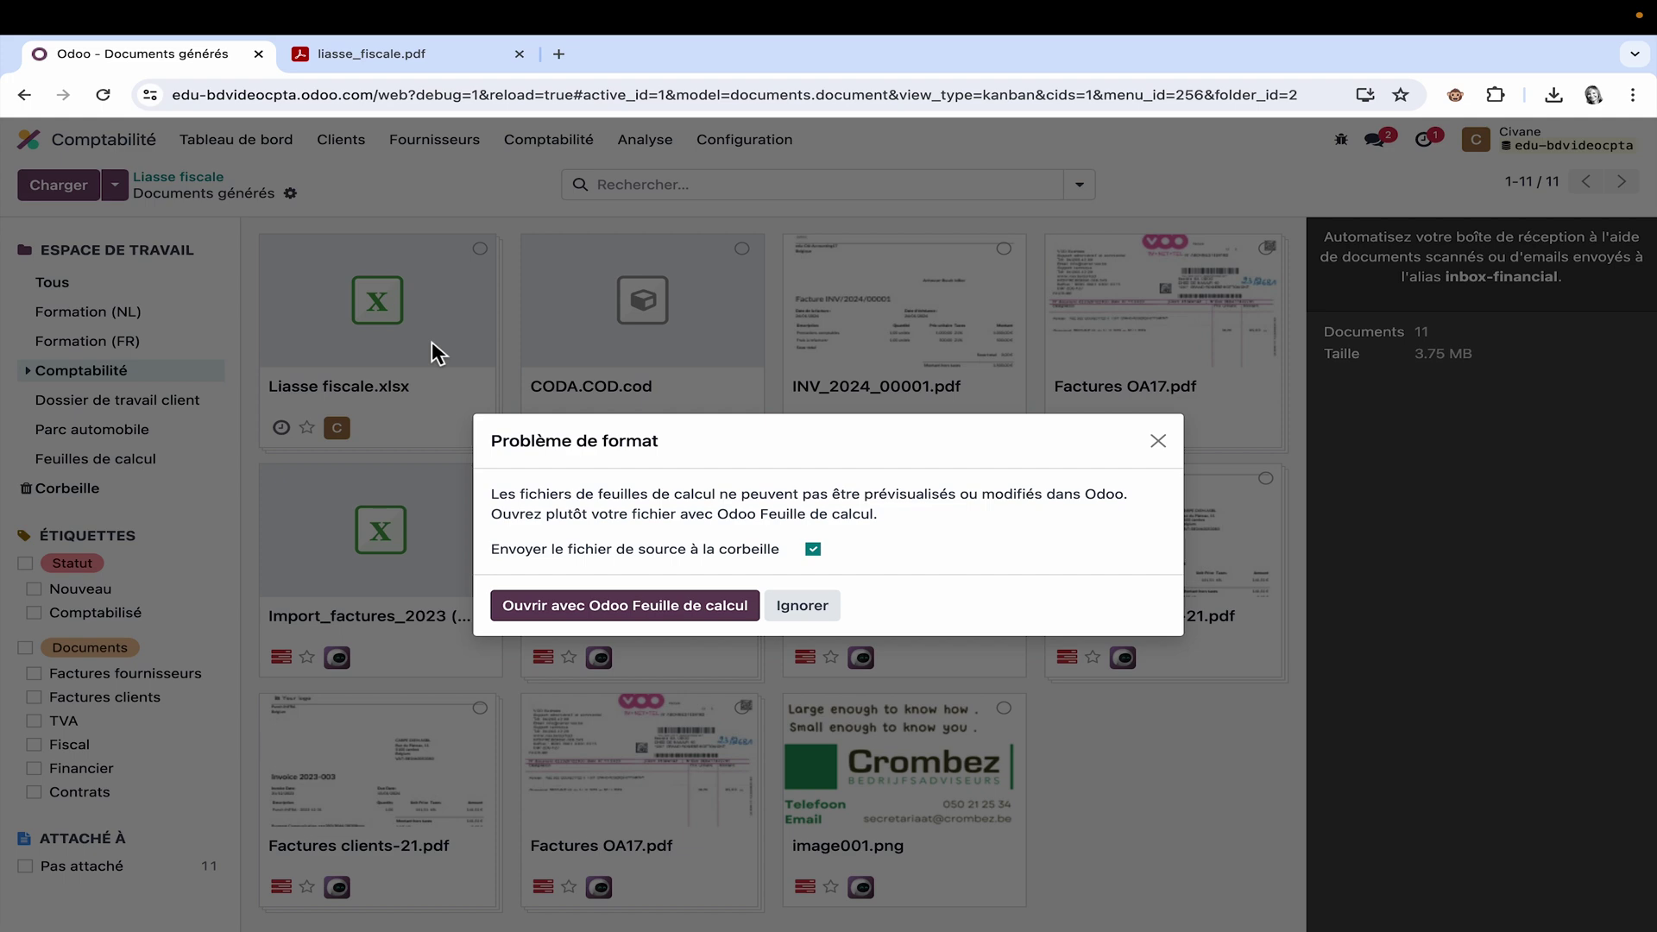
click(673, 608)
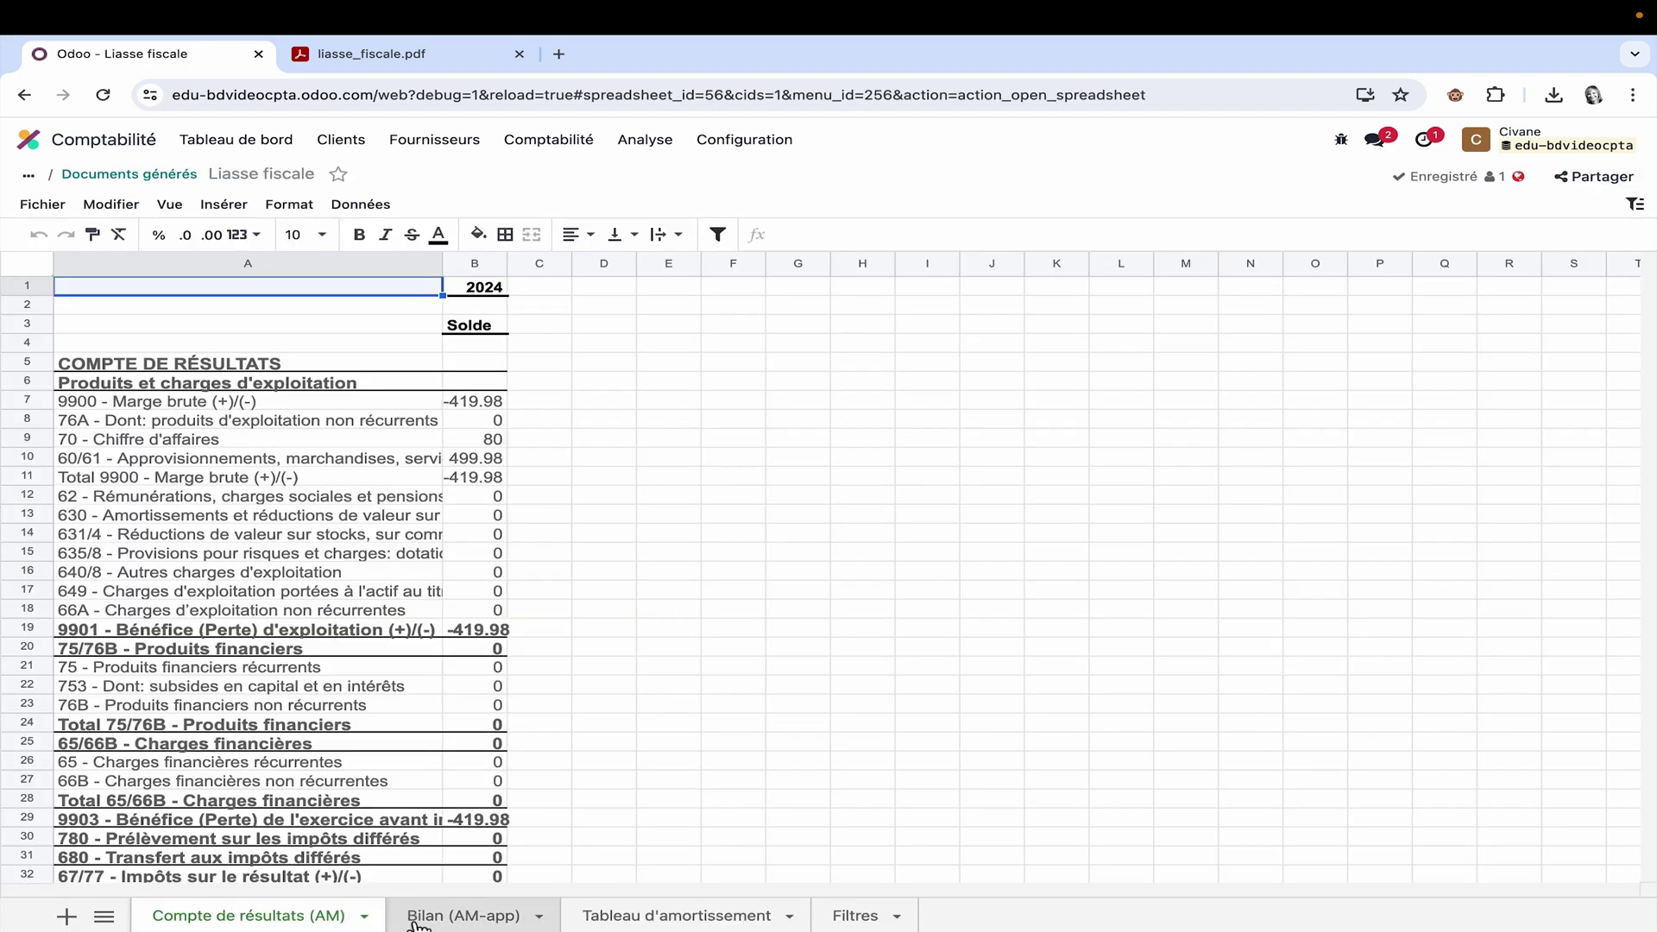
click(464, 915)
click(675, 915)
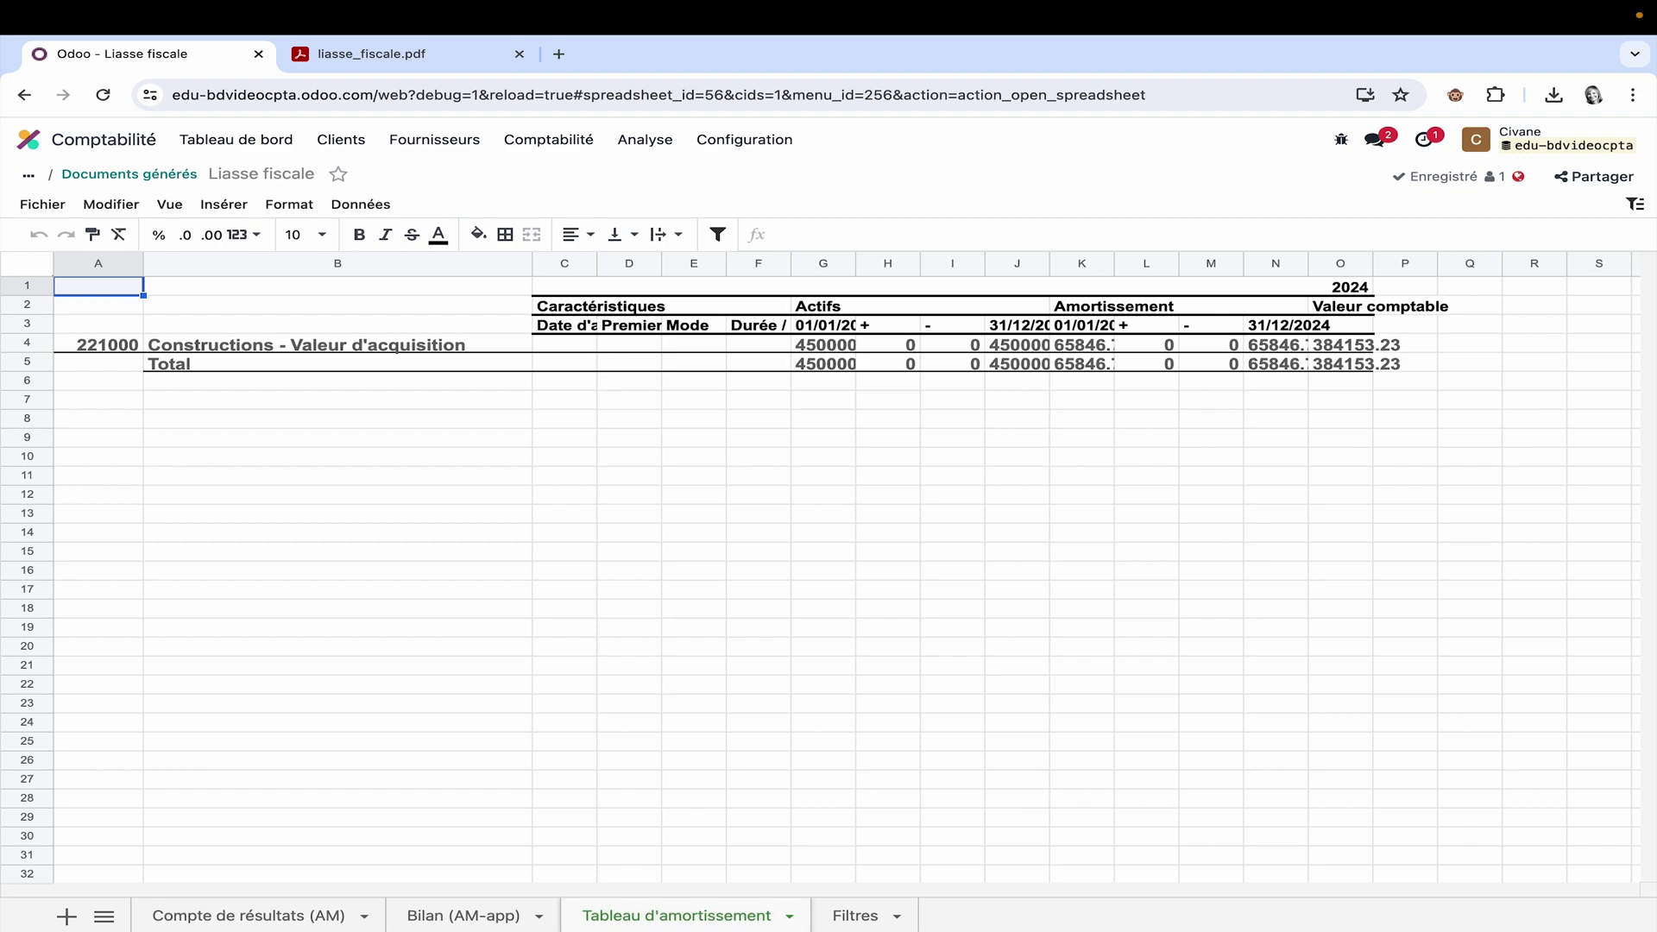
click(463, 915)
- Set the balance of line 76A in cell B8 of the Compte de résultats (AM) sheet to 10
click(248, 914)
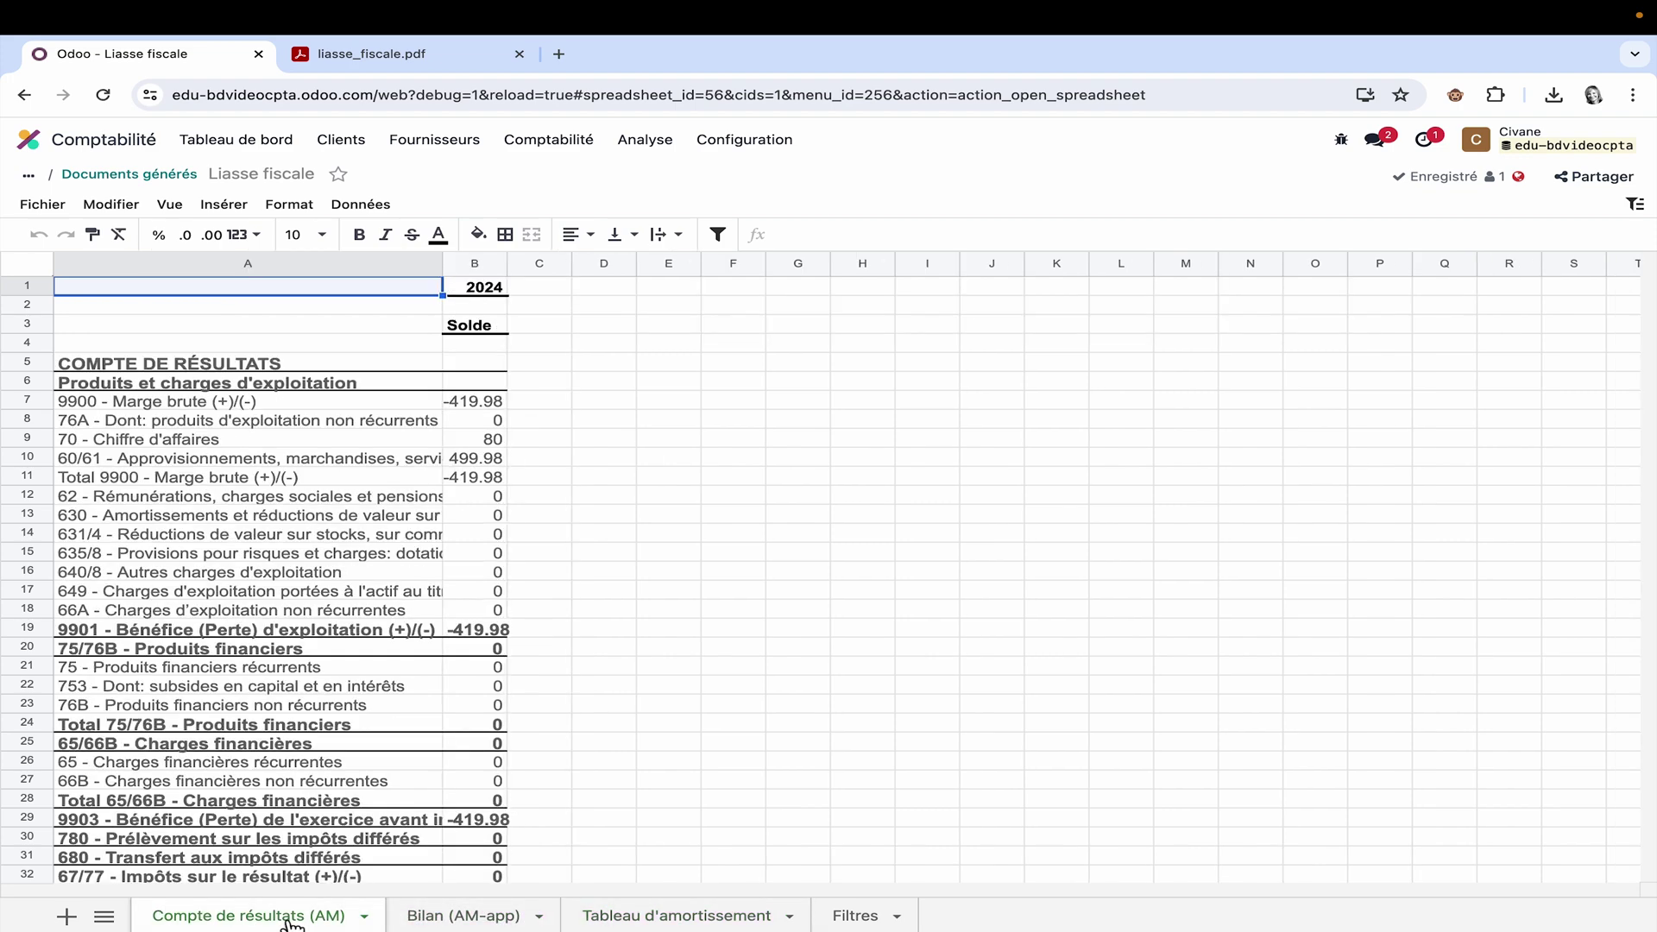
click(485, 422)
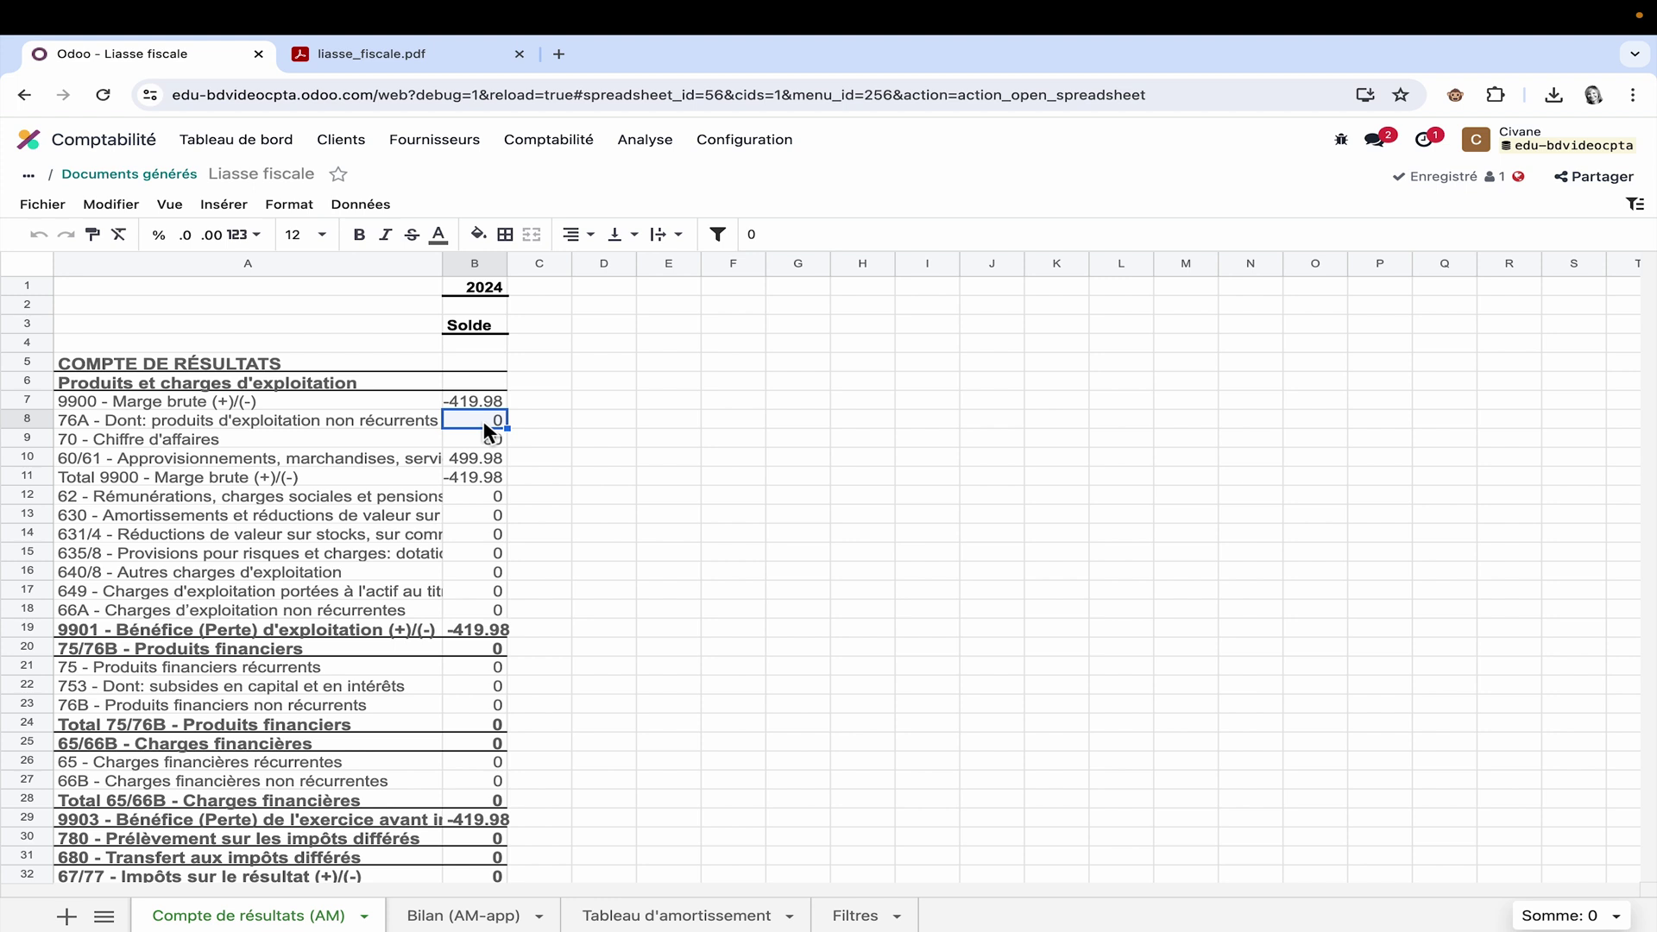
text(10)
key(Return)
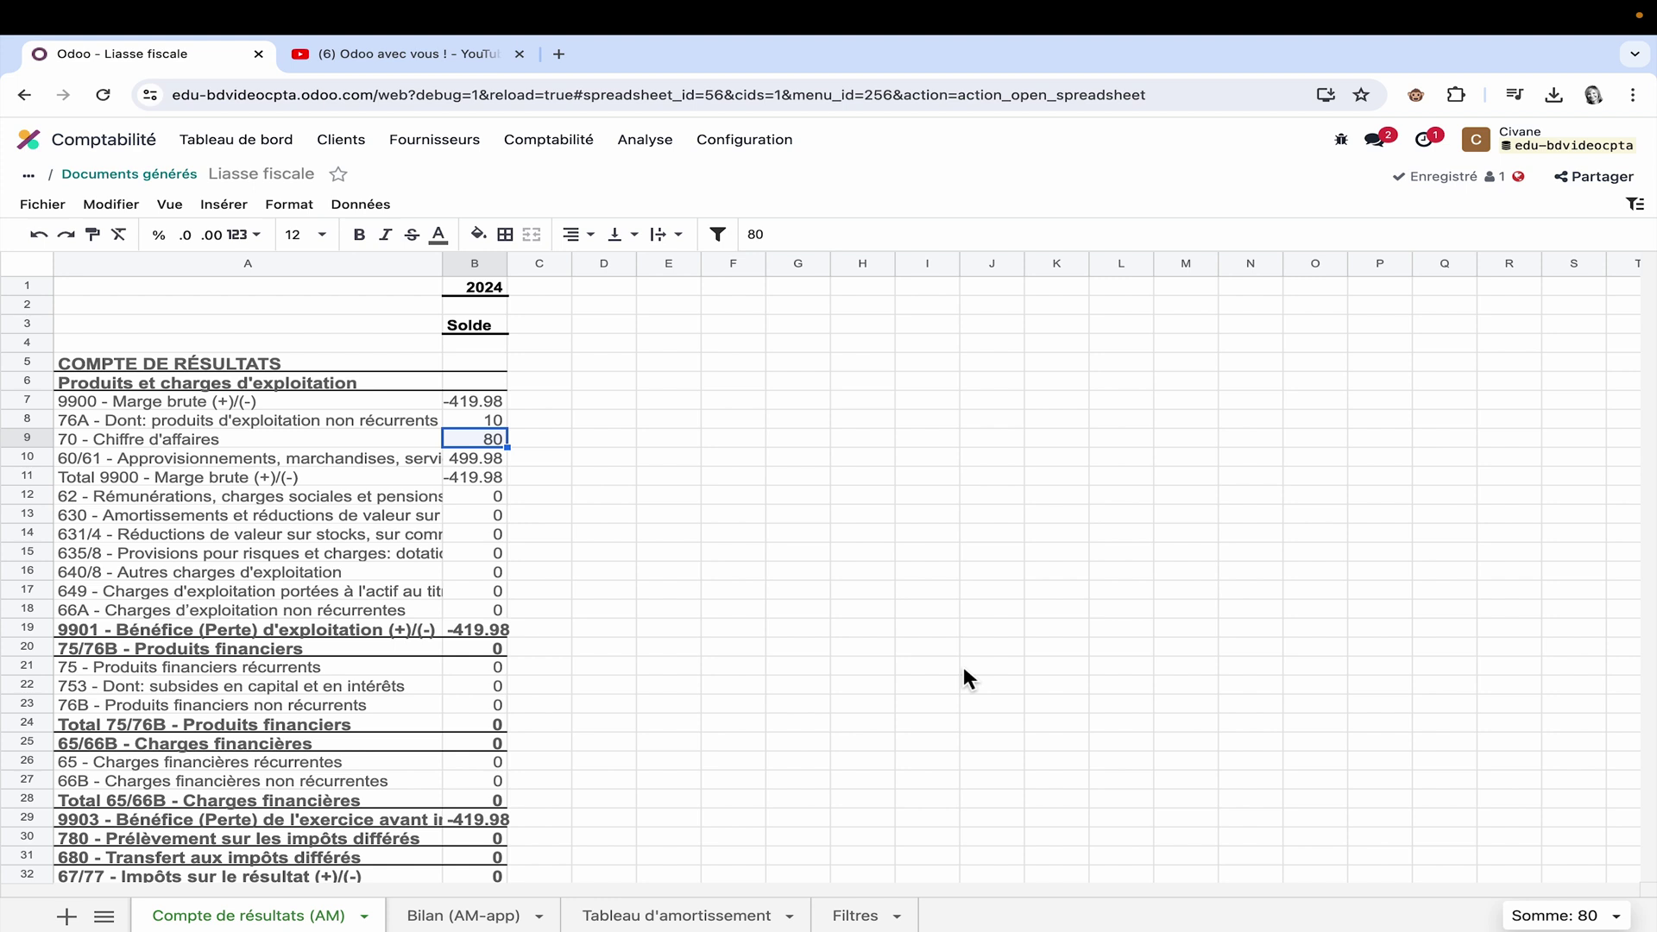
- Open the Odoo demo database in a new browser tab
click(559, 55)
click(712, 49)
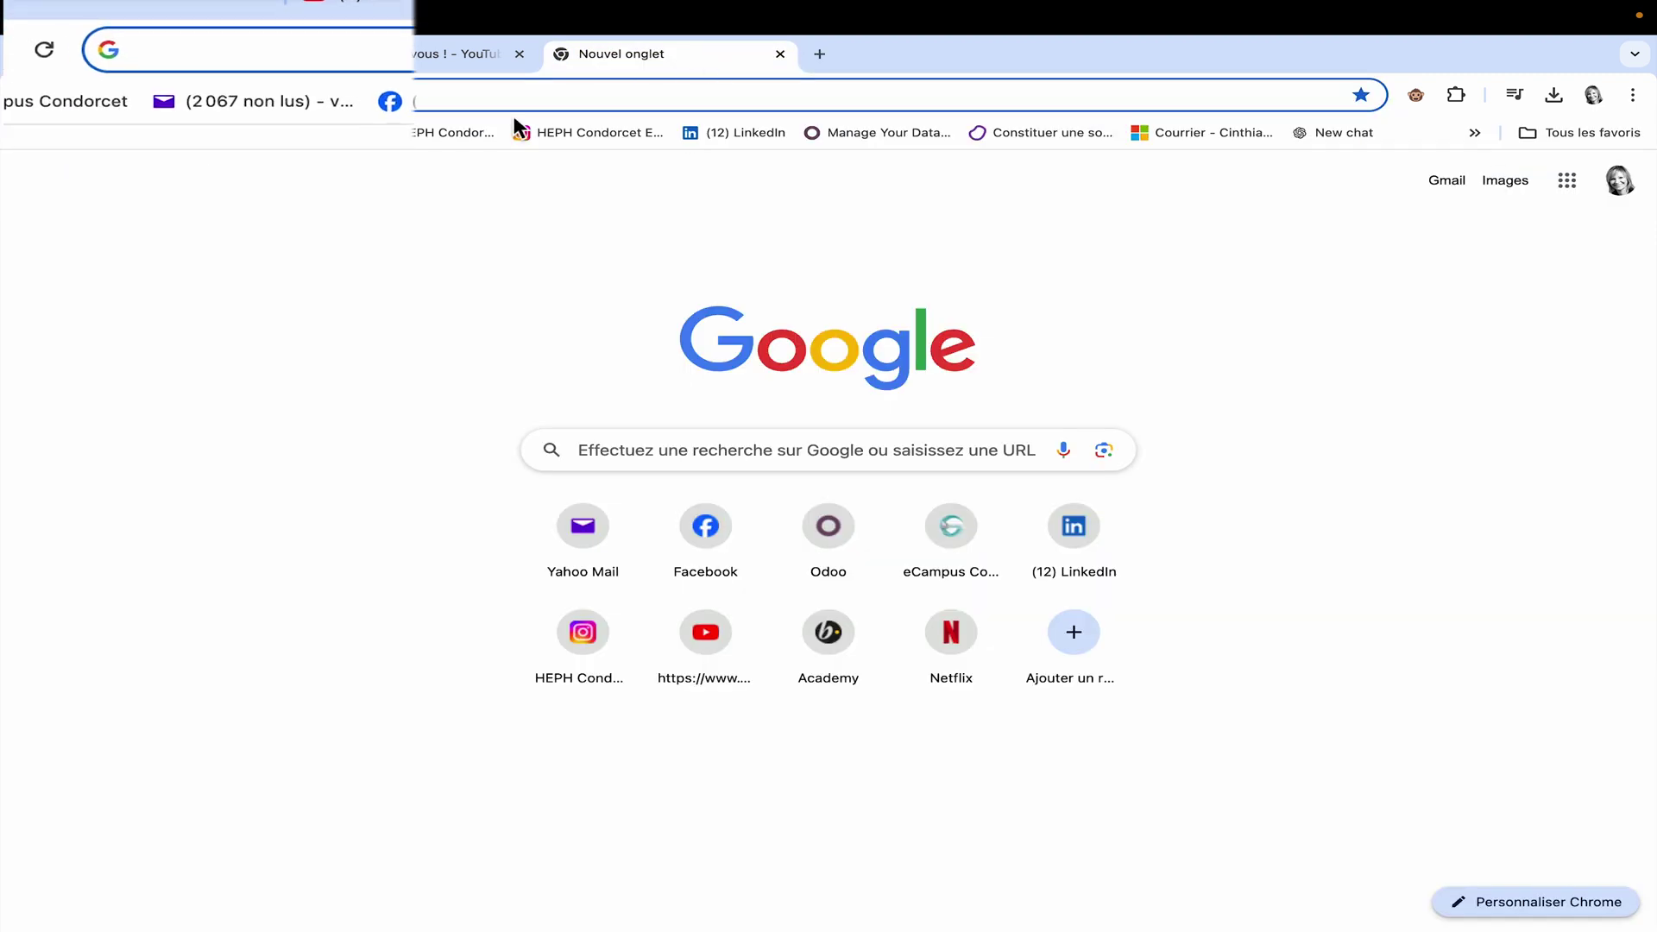
text(demo)
key(Return)
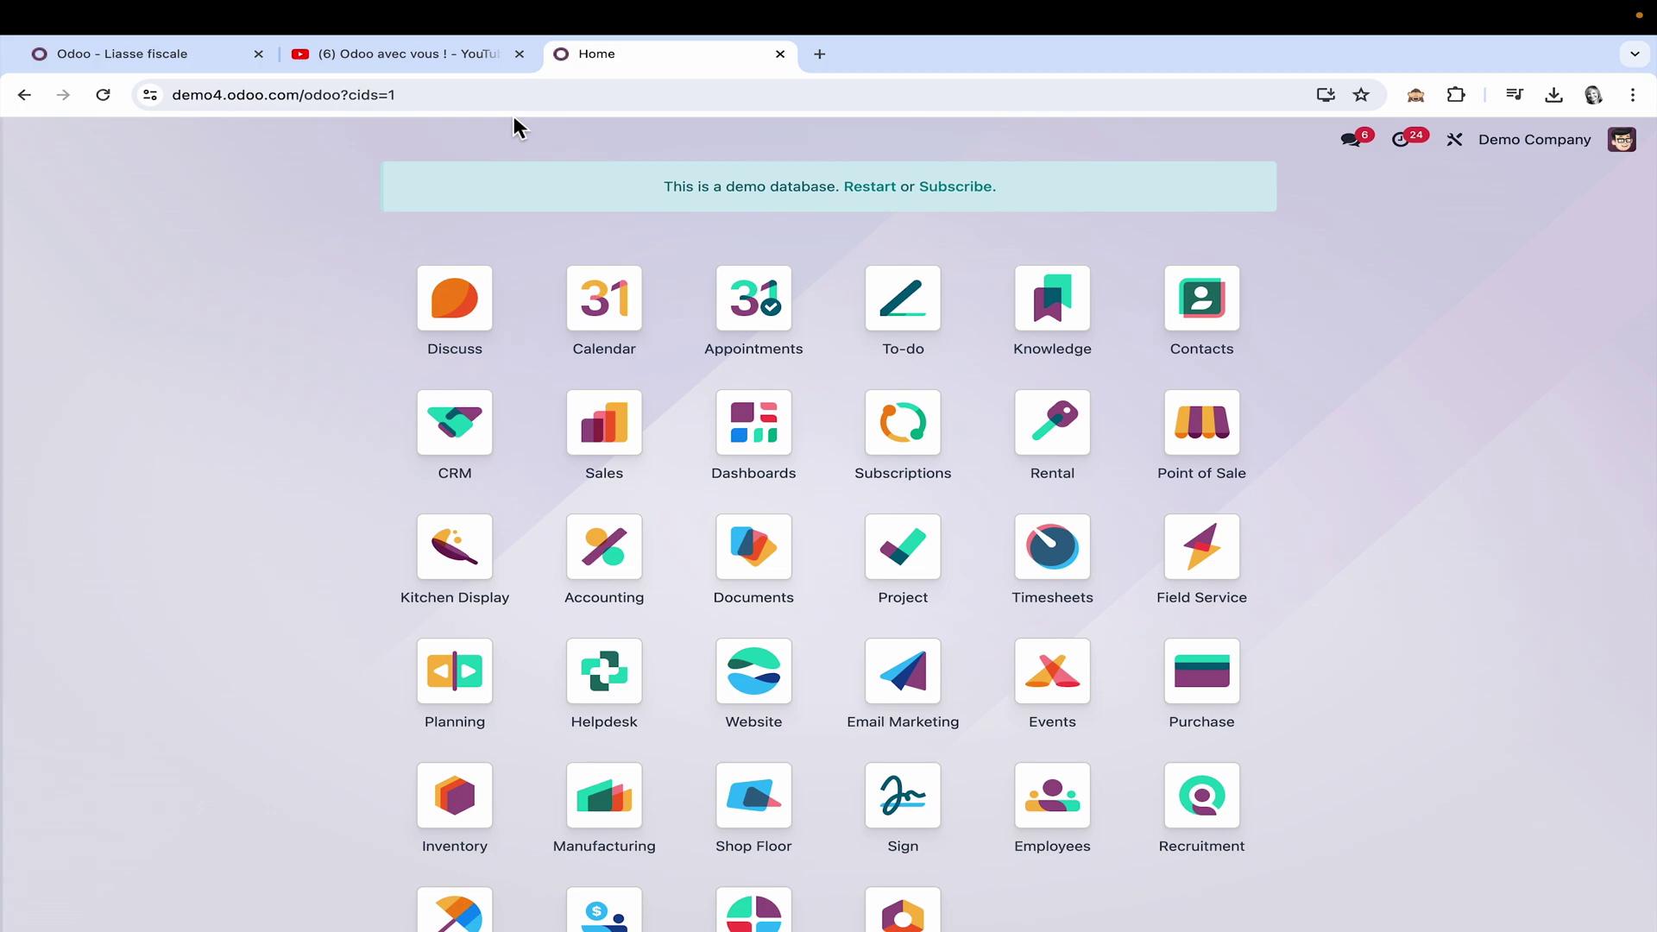
- Switch to YouTube and browse the playlists and videos of the "Odoo avec vous !" channel
click(454, 53)
scroll(982, 720, down, 2)
scroll(982, 720, down, 8)
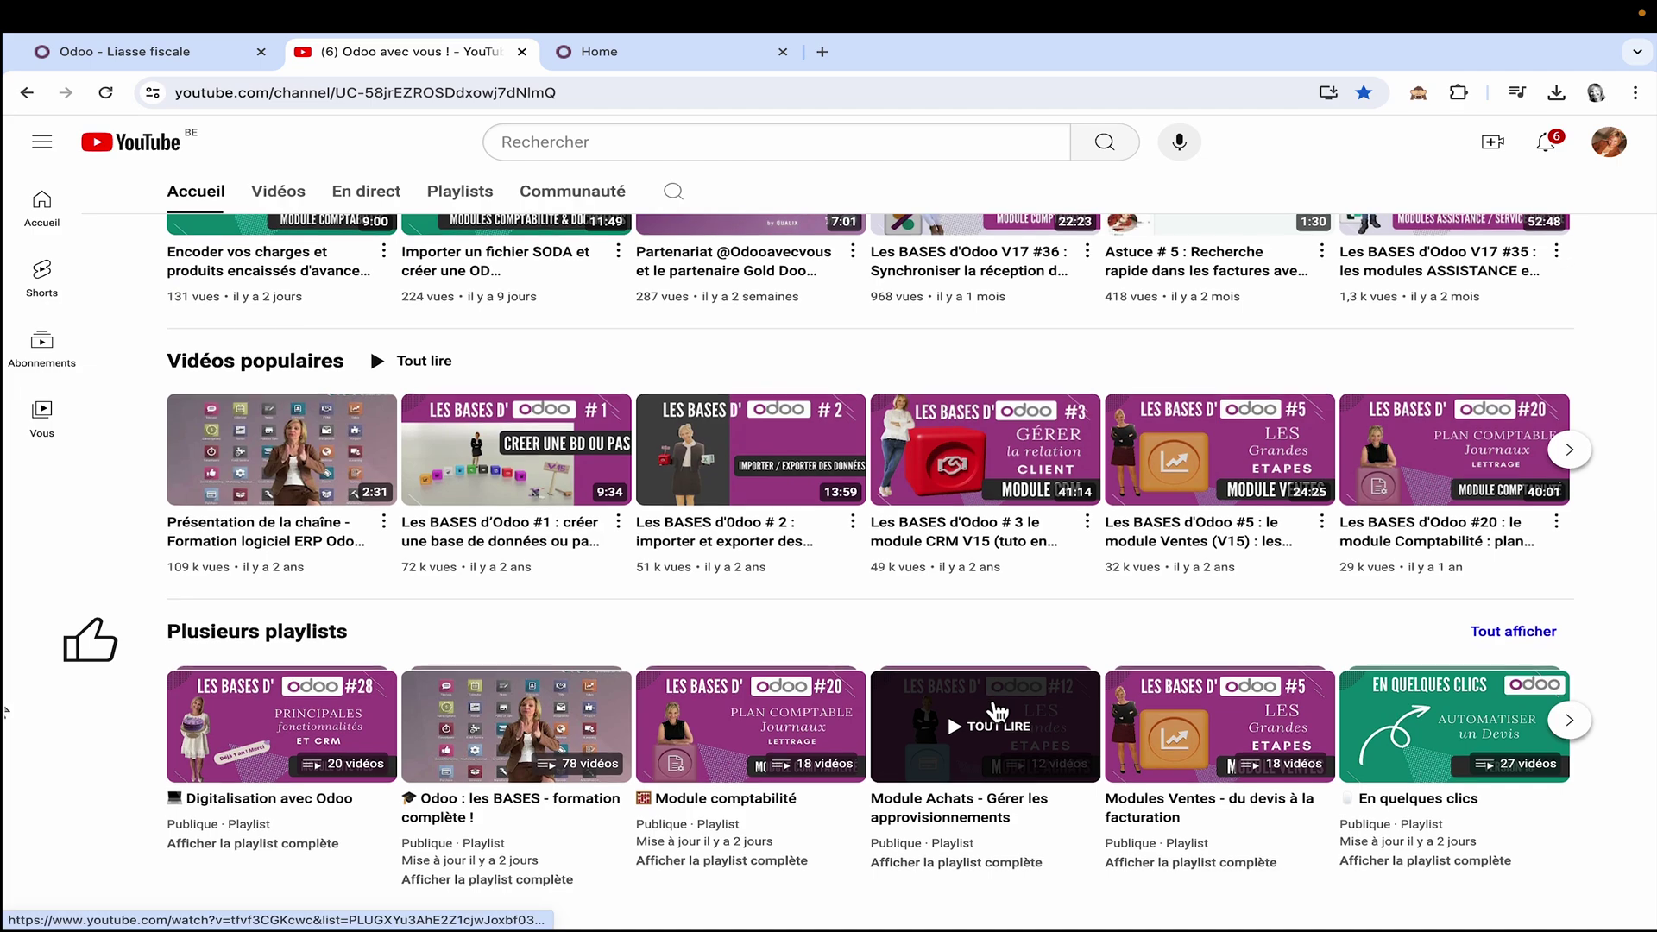
scroll(998, 713, up, 8)
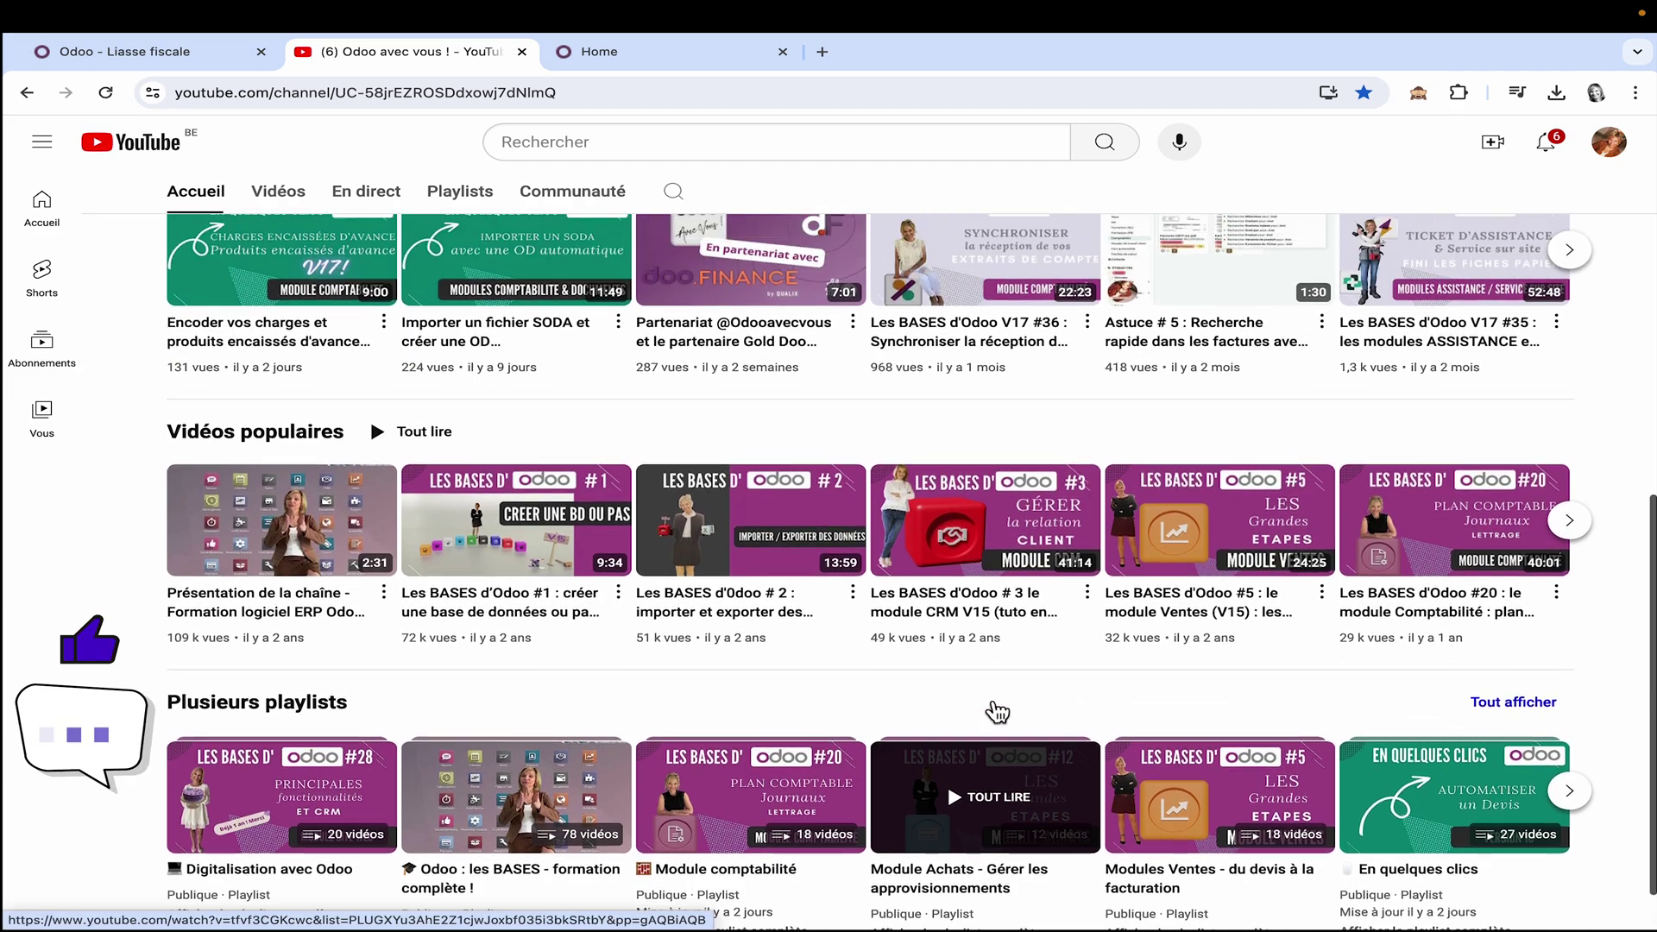
click(298, 606)
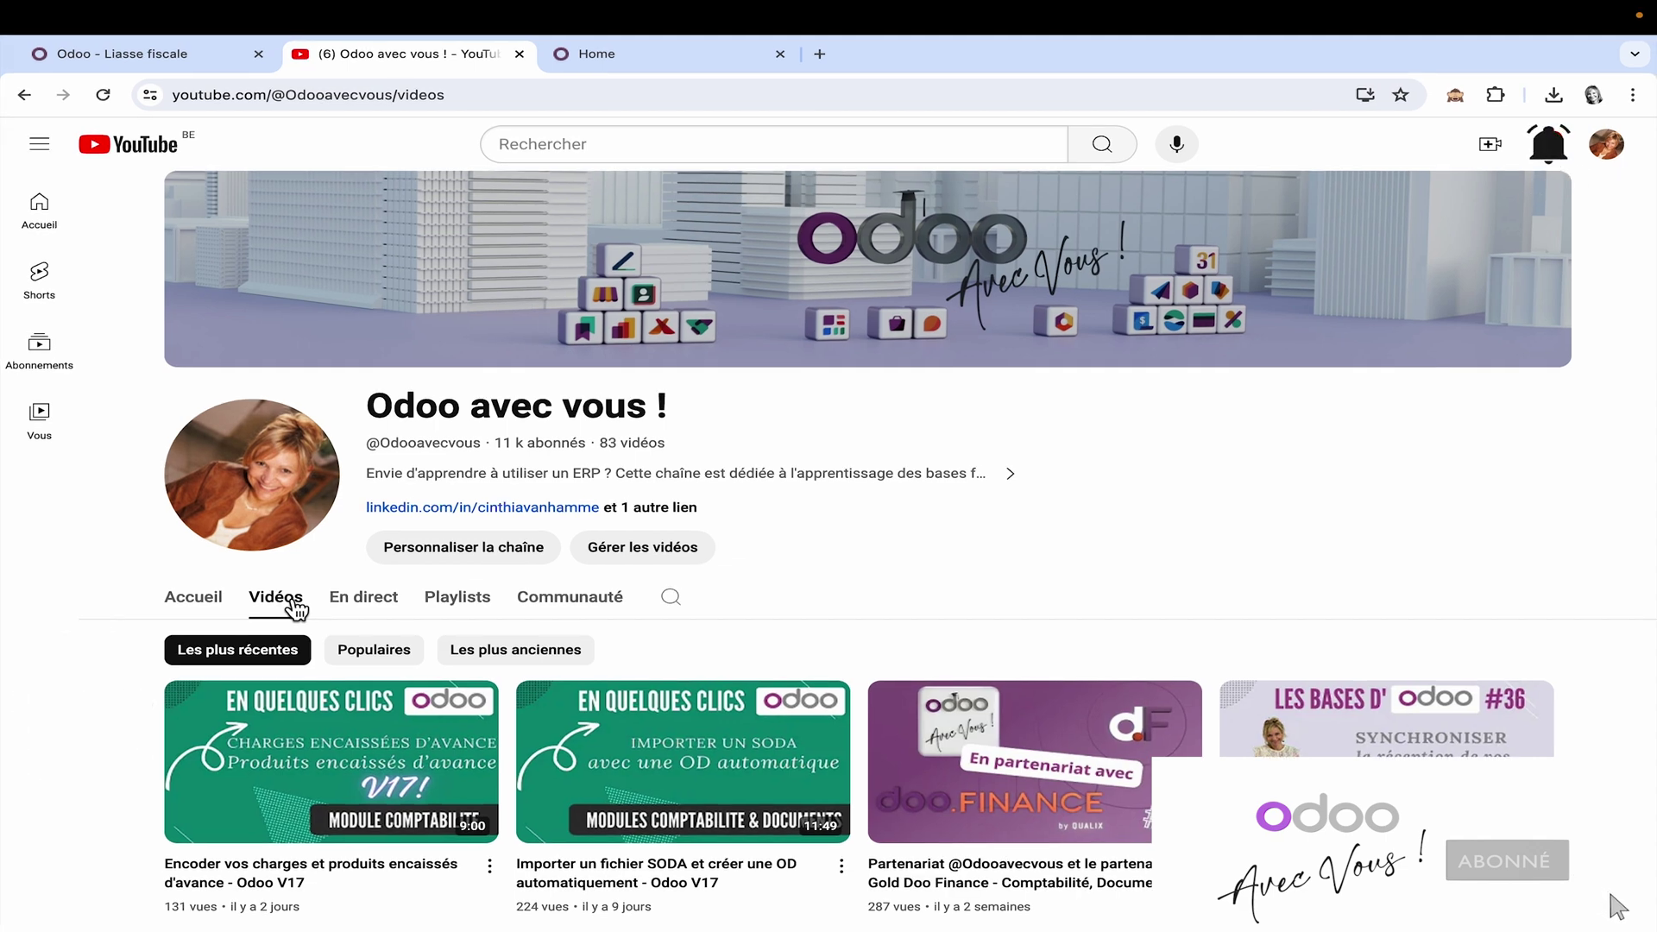
scroll(296, 608, down, 7)
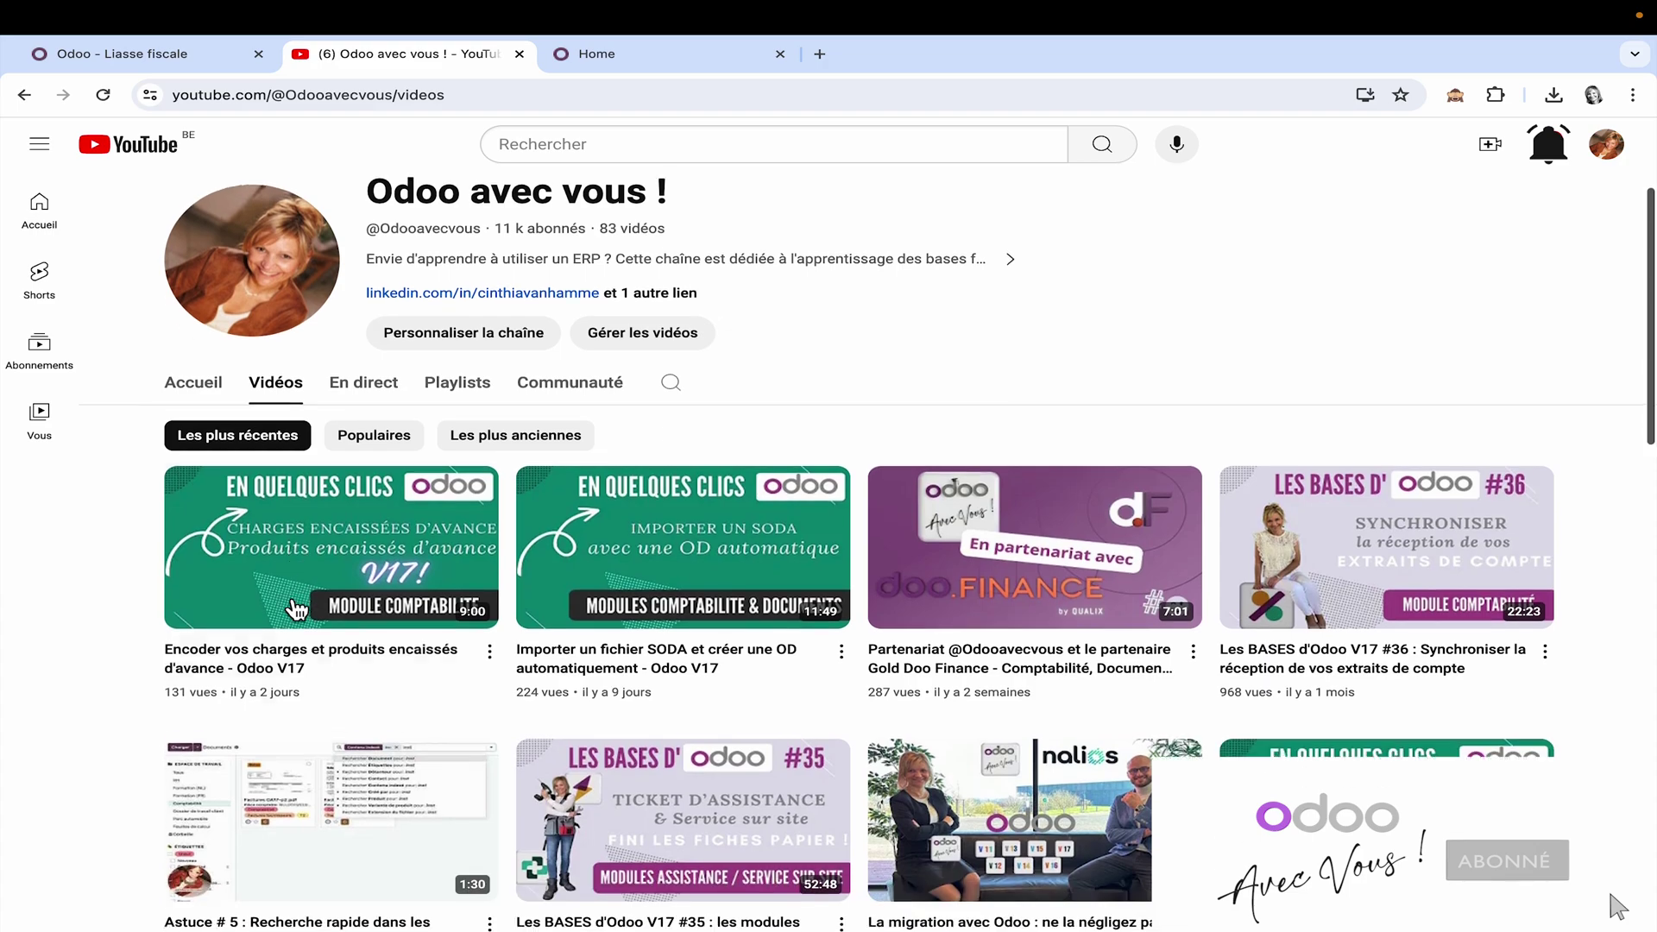
scroll(296, 608, down, 10)
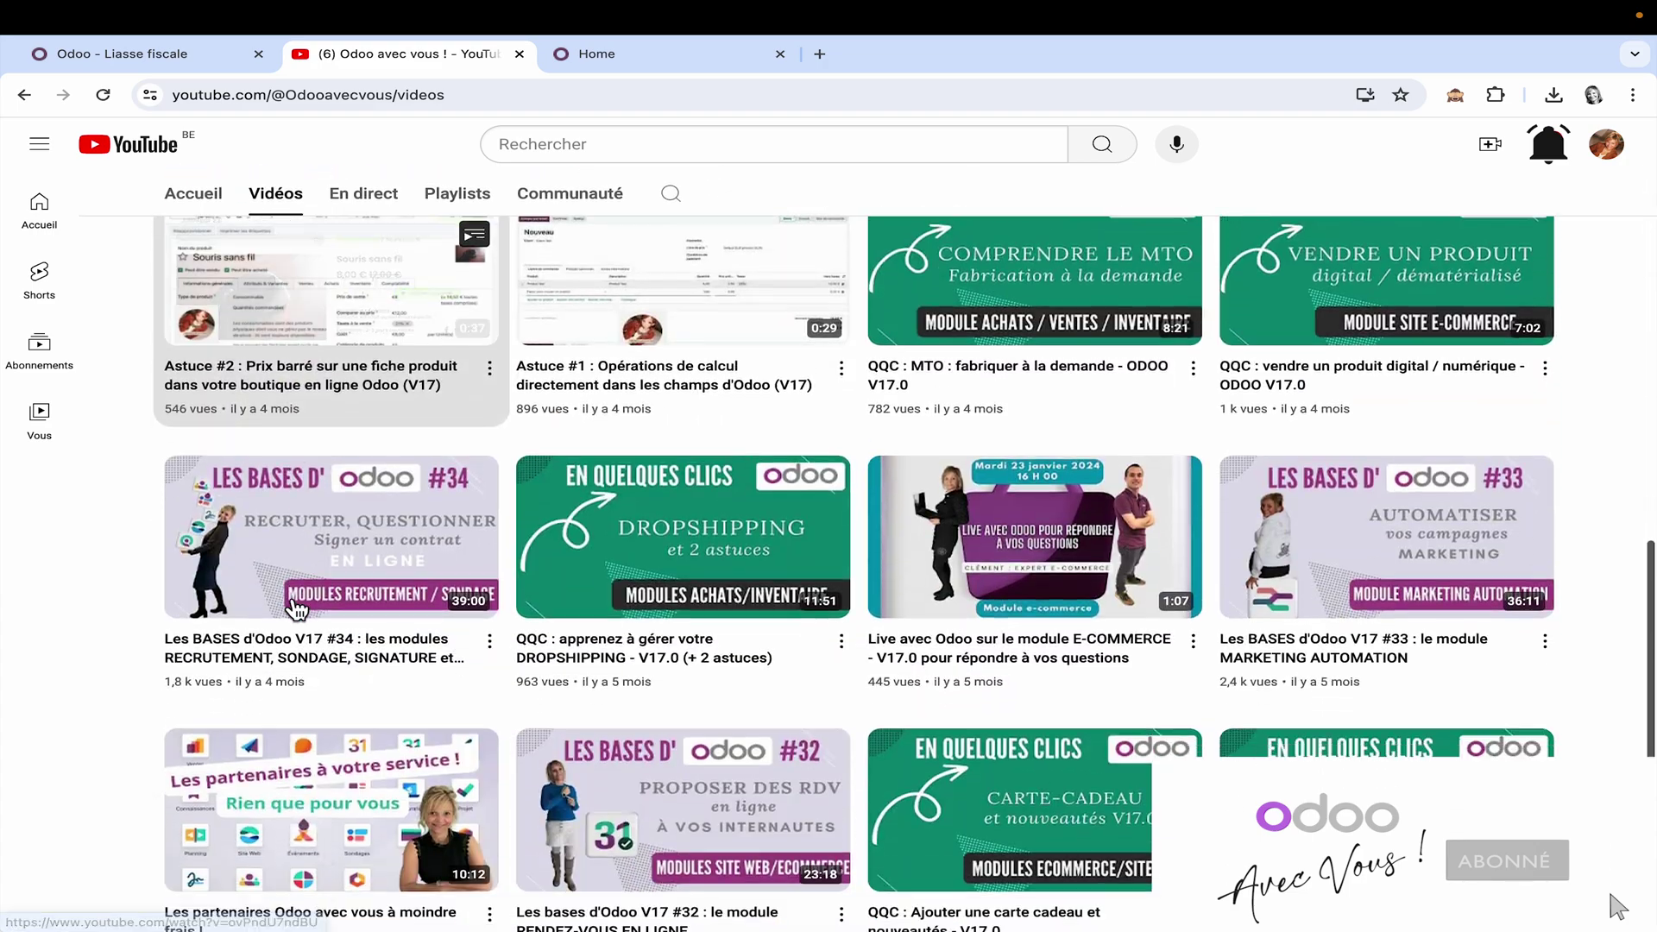